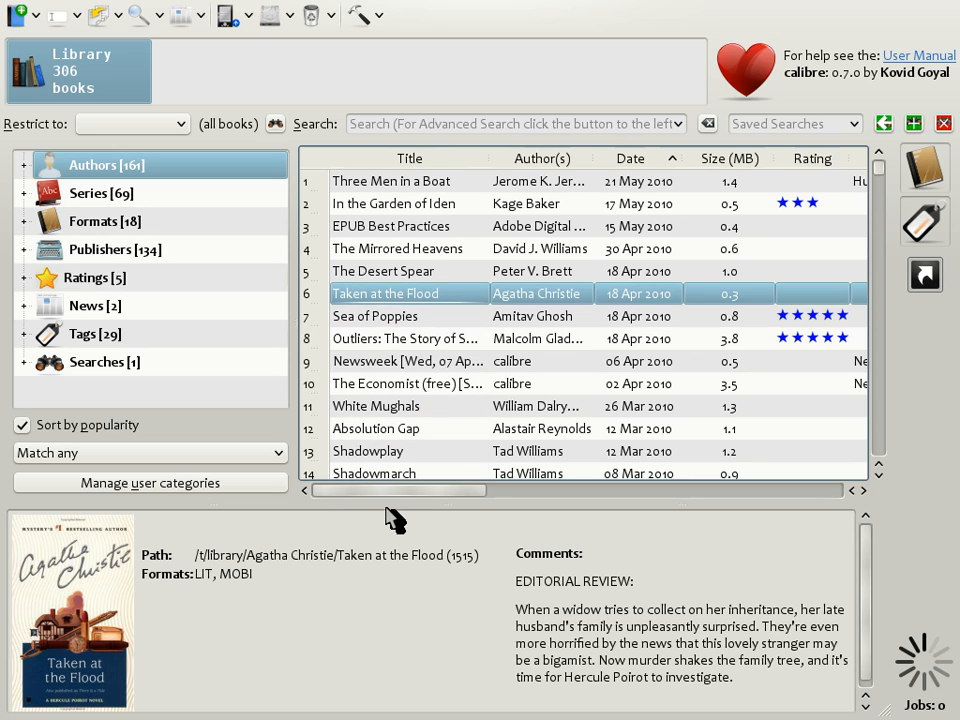
Collapse the book details pane and the tag browser to leave only the book list
{"action": "left_click_drag", "start_coordinate": [391, 503], "coordinate": [375, 675]}
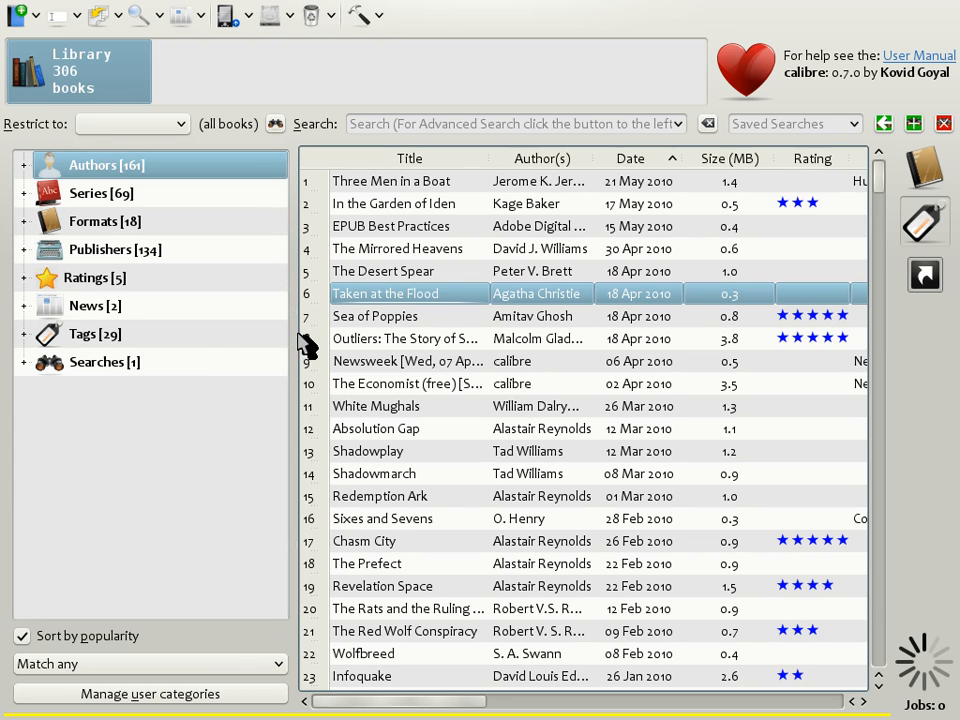
{"action": "left_click_drag", "start_coordinate": [293, 333], "coordinate": [77, 336]}
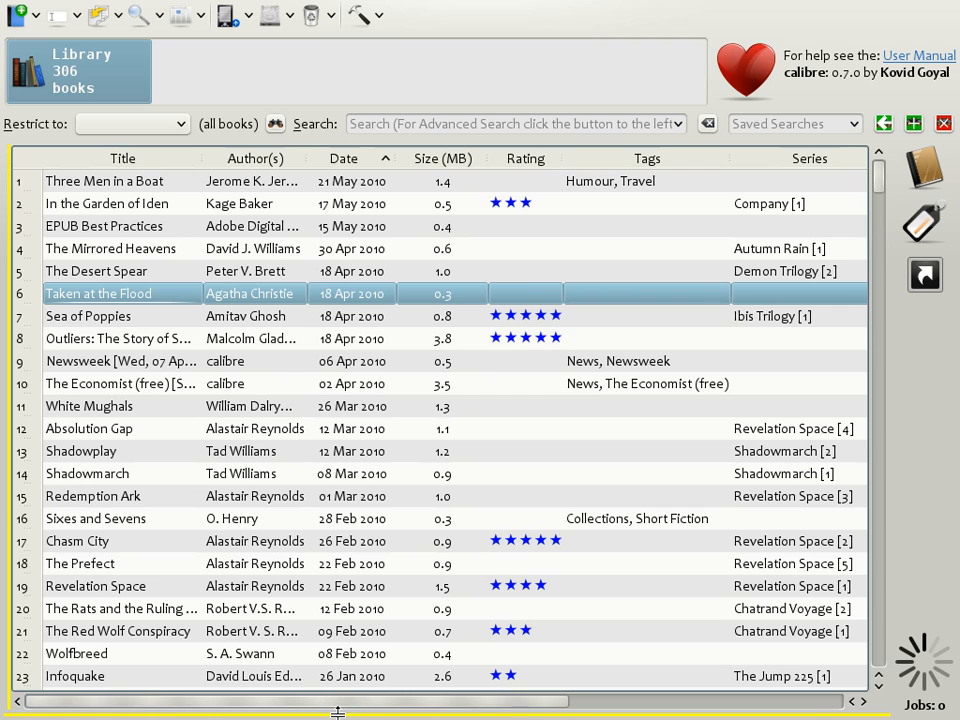
{"action": "left_click_drag", "start_coordinate": [343, 710], "coordinate": [383, 670]}
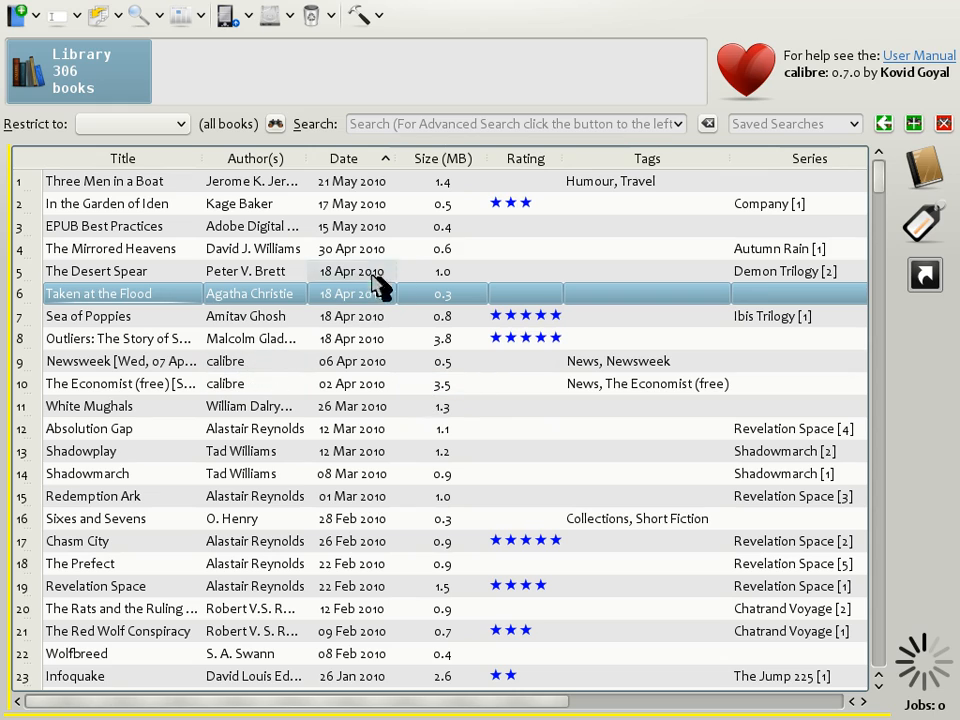
Hide the Size (MB), Publisher and Published columns in the book list
{"action": "right_click", "coordinate": [433, 158]}
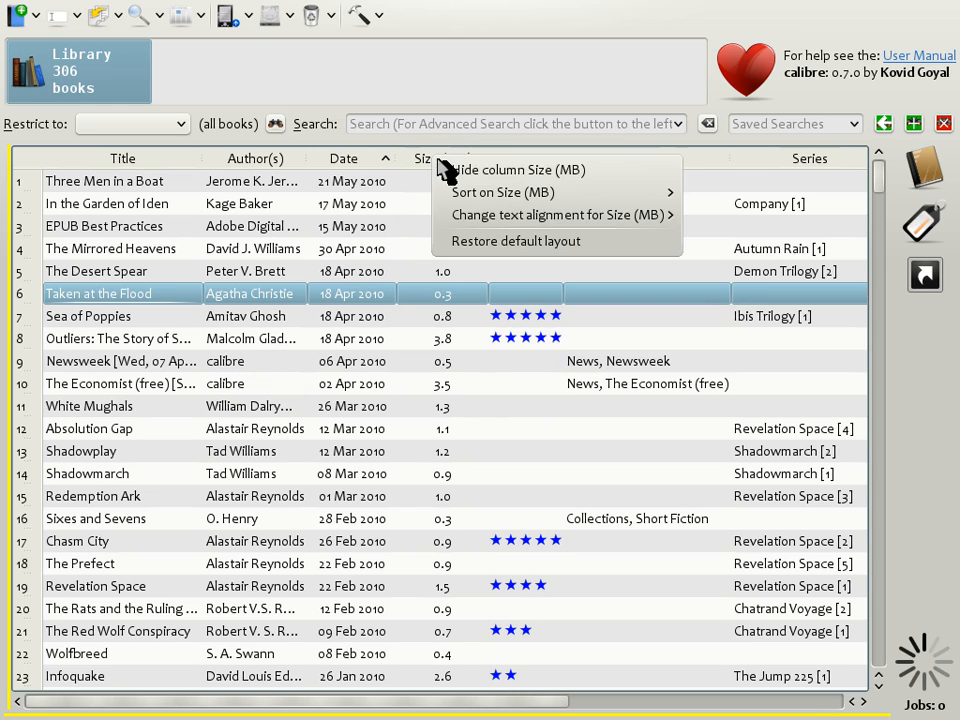
{"action": "left_click", "coordinate": [491, 172]}
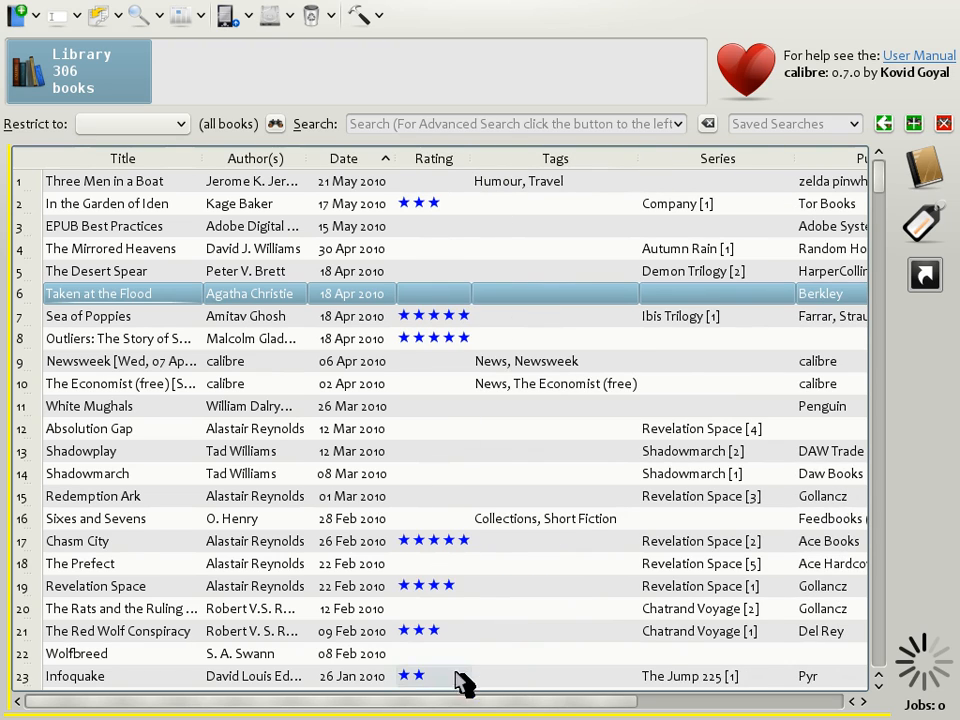
{"action": "left_click_drag", "start_coordinate": [462, 702], "coordinate": [733, 702]}
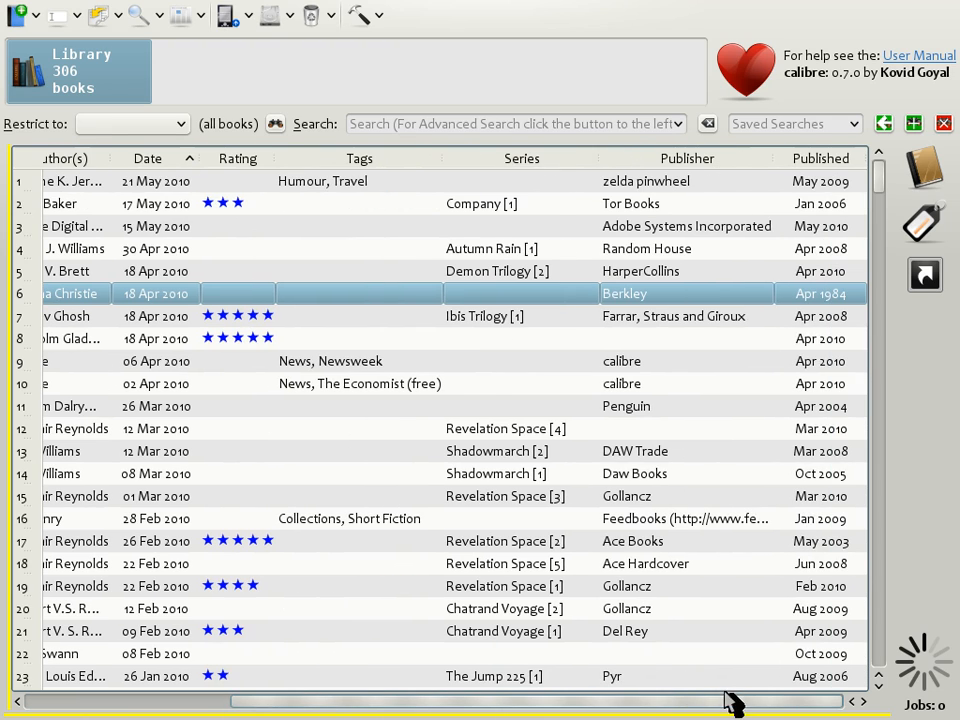
{"action": "right_click", "coordinate": [684, 165]}
{"action": "left_click", "coordinate": [688, 173]}
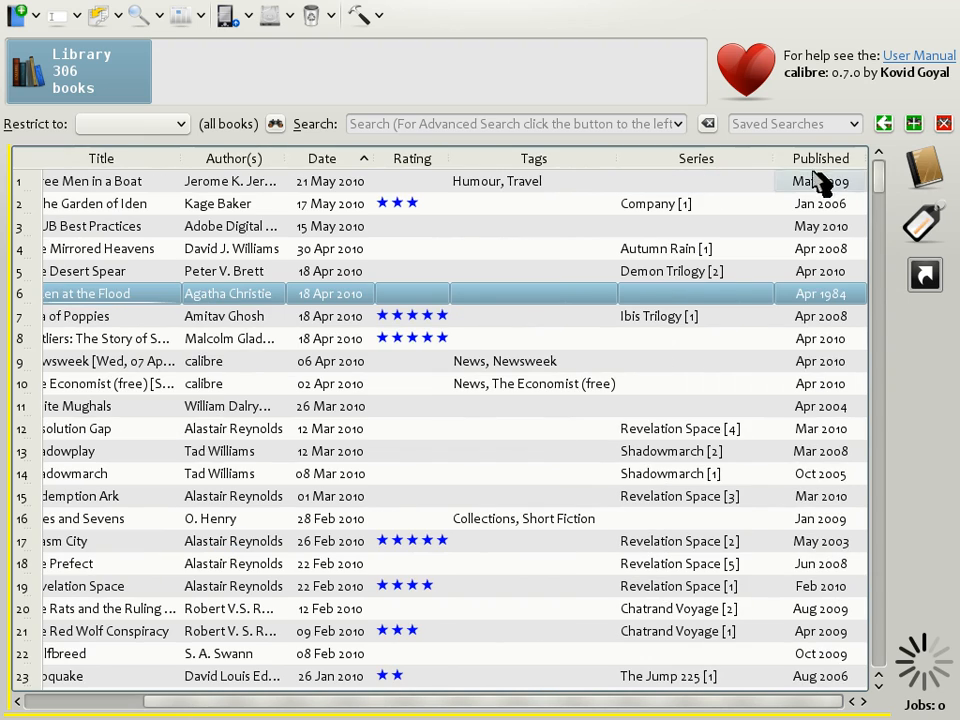
{"action": "right_click", "coordinate": [836, 164]}
{"action": "left_click", "coordinate": [870, 178]}
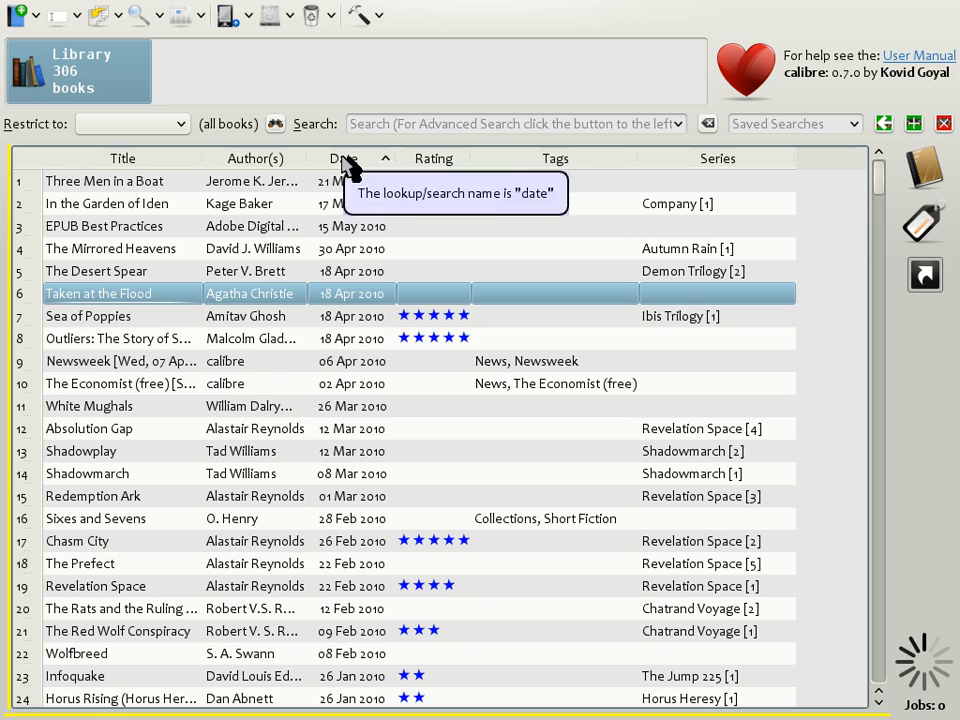
Reorder the book list columns so Date comes last and Series sits between Rating and Tags
{"action": "left_click_drag", "start_coordinate": [348, 165], "coordinate": [699, 180]}
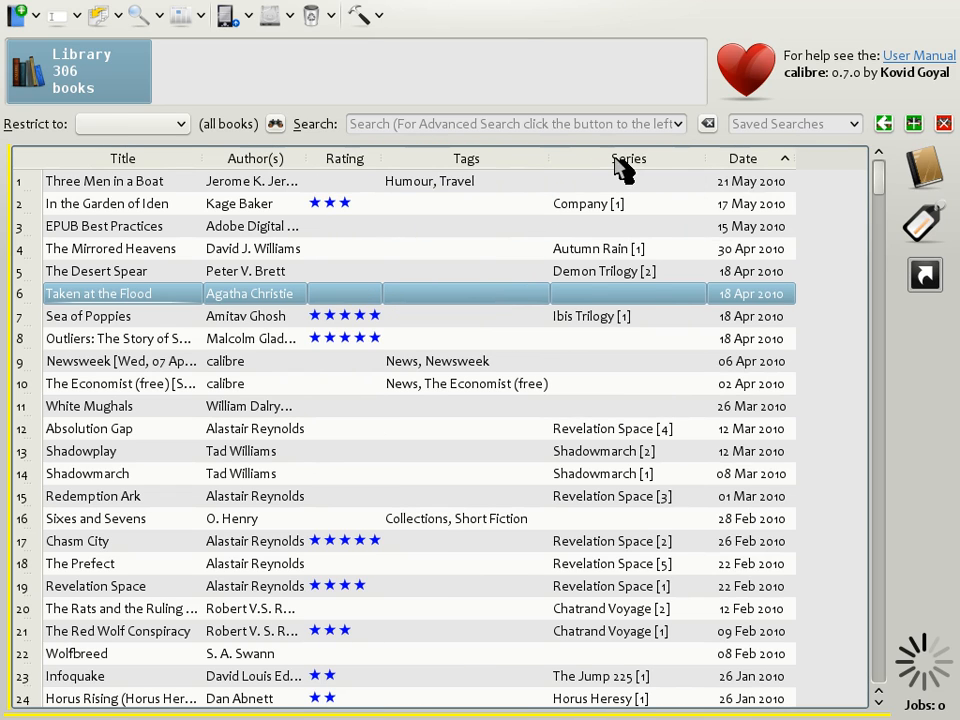
{"action": "left_click_drag", "start_coordinate": [624, 162], "coordinate": [462, 171]}
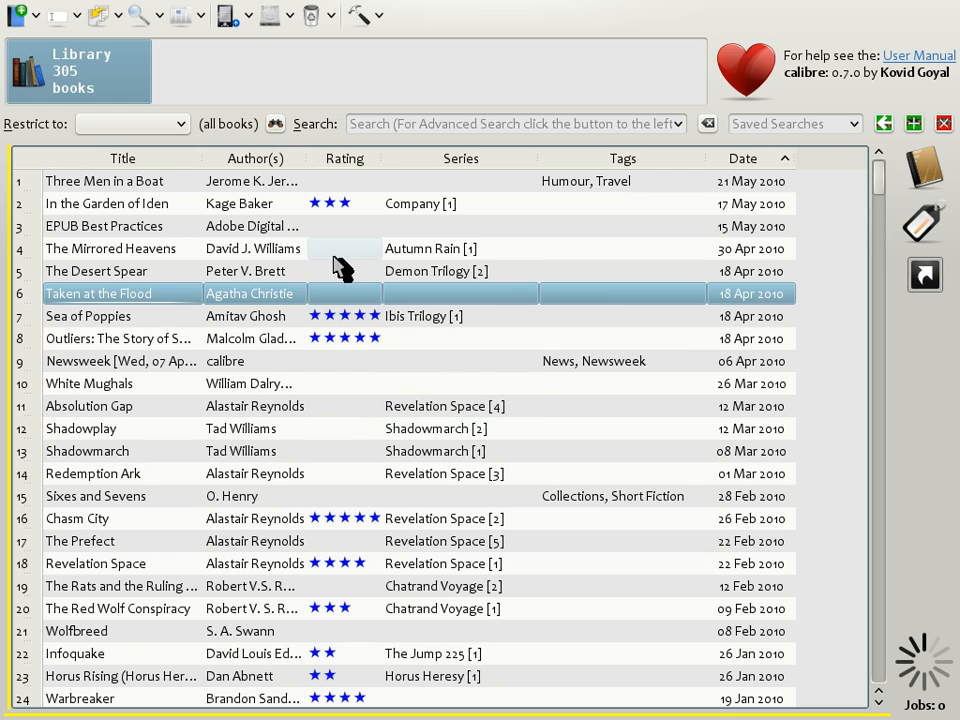
Sort the book list by Rating in descending order, followed by Series in descending order
{"action": "left_click", "coordinate": [344, 158]}
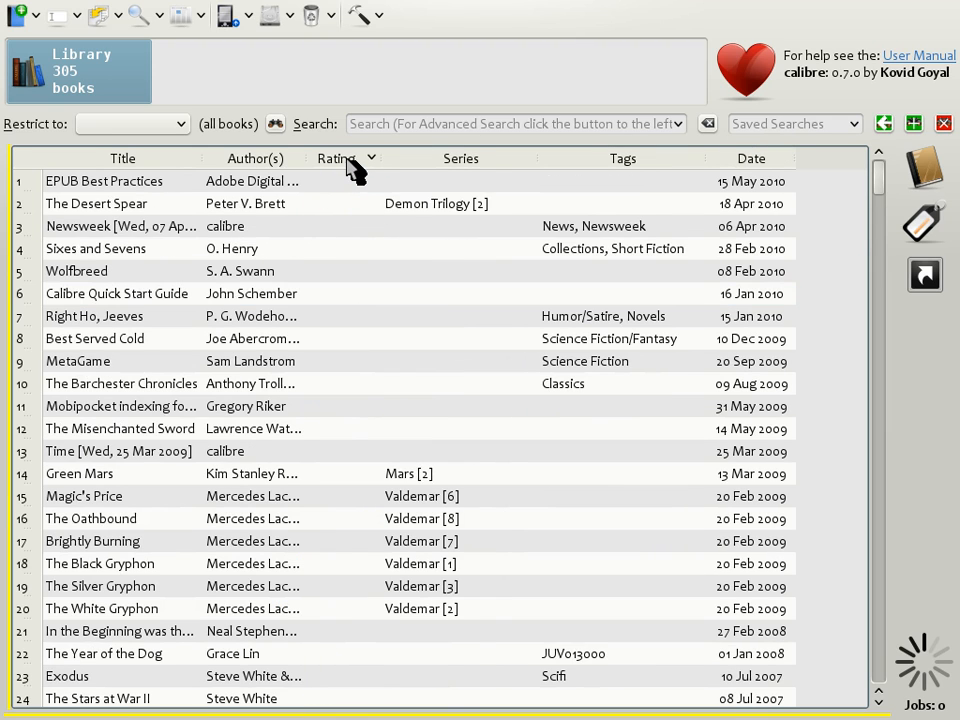
{"action": "left_click", "coordinate": [348, 160]}
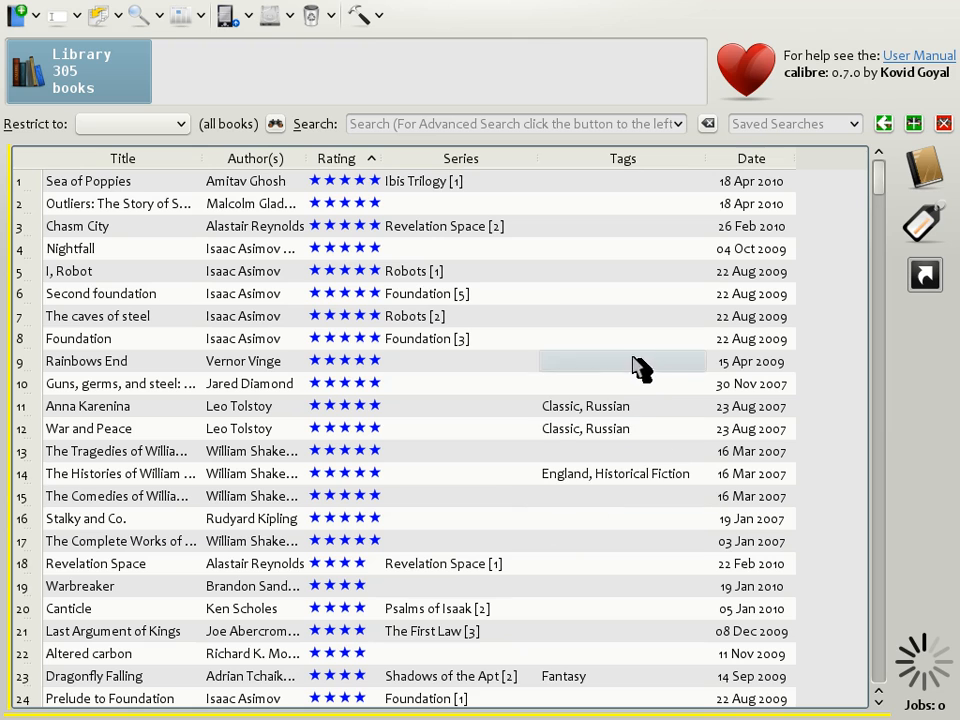
{"action": "left_click", "coordinate": [478, 160]}
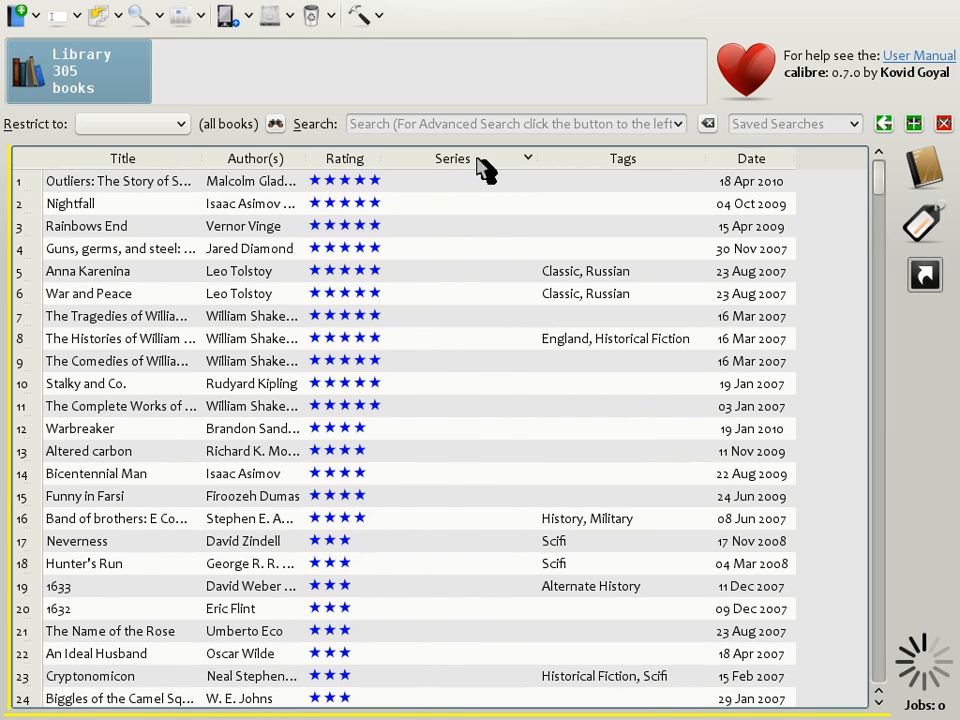
{"action": "left_click", "coordinate": [480, 162]}
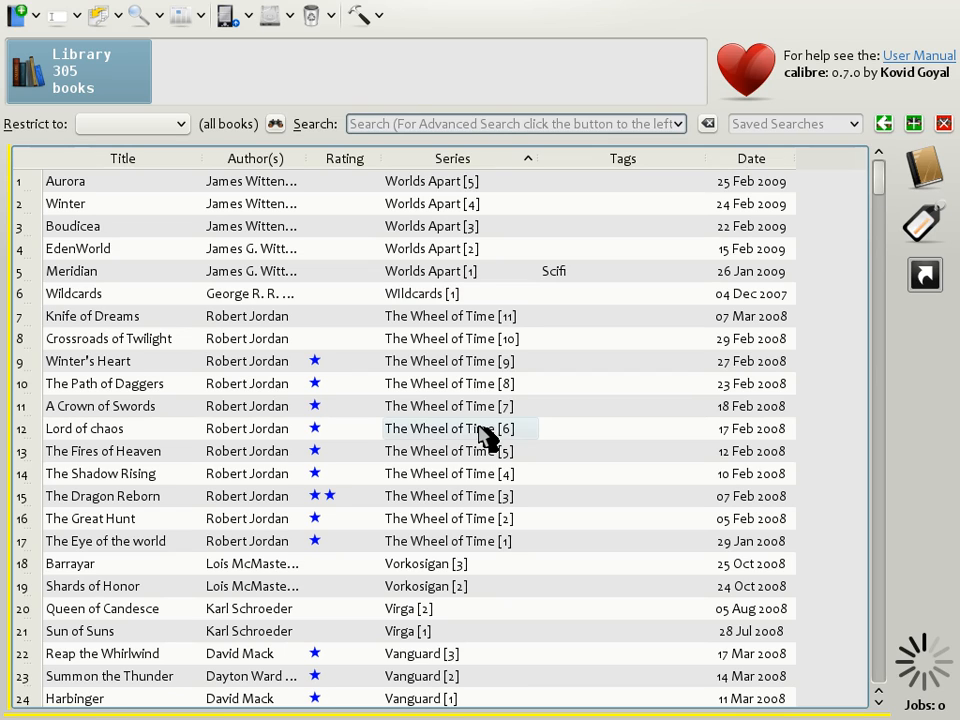
Start a new custom column in the Interface preferences and set its column type to Yes/No
{"action": "left_click", "coordinate": [358, 20]}
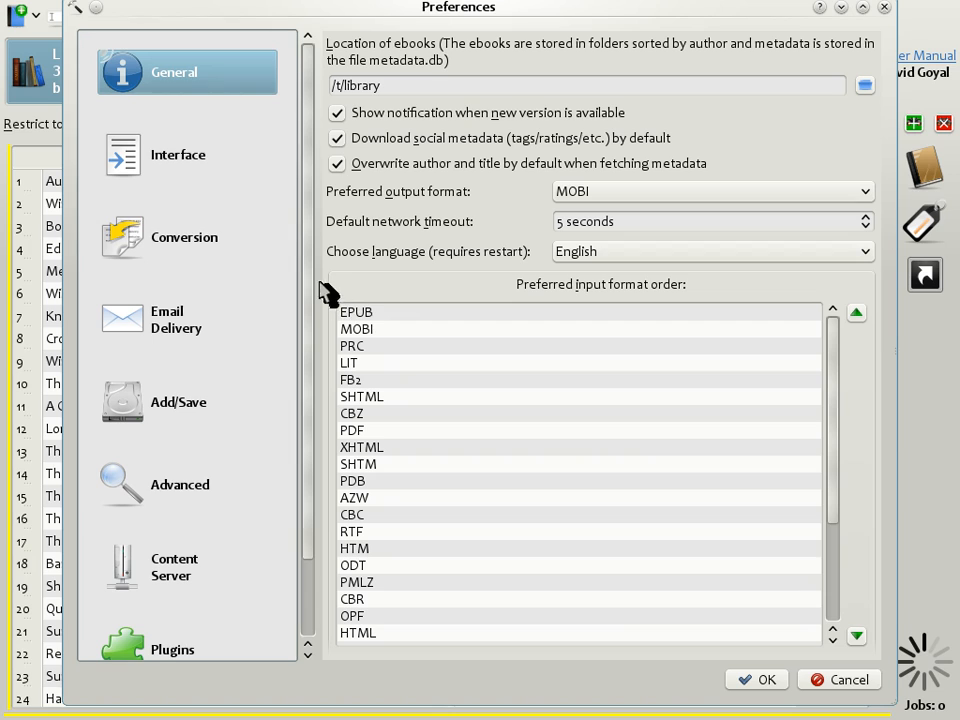
{"action": "left_click", "coordinate": [210, 155]}
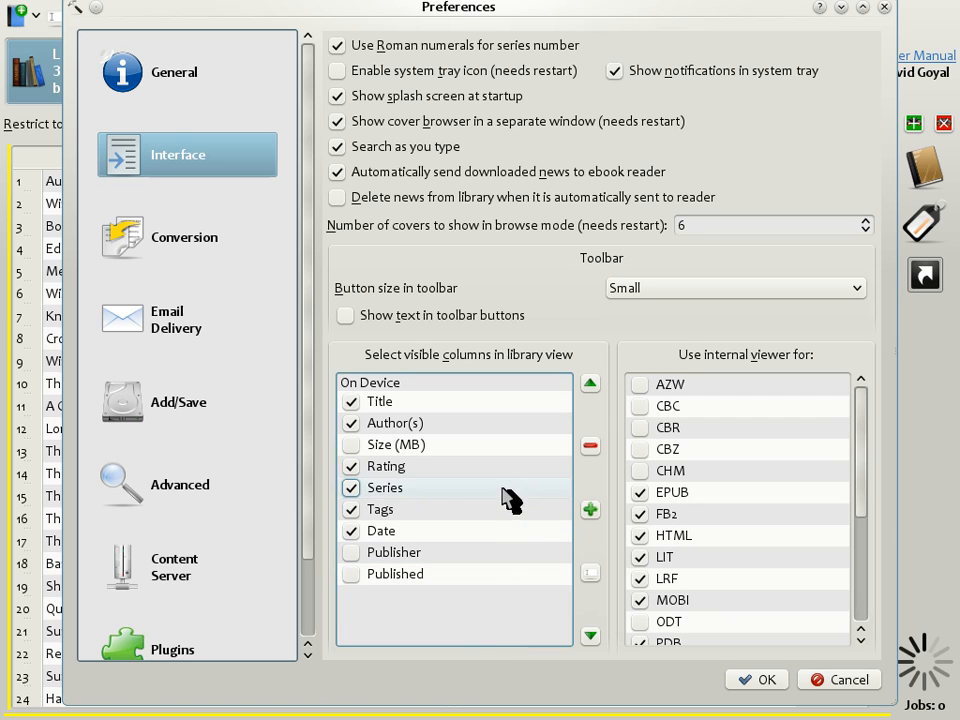
{"action": "left_click", "coordinate": [590, 510]}
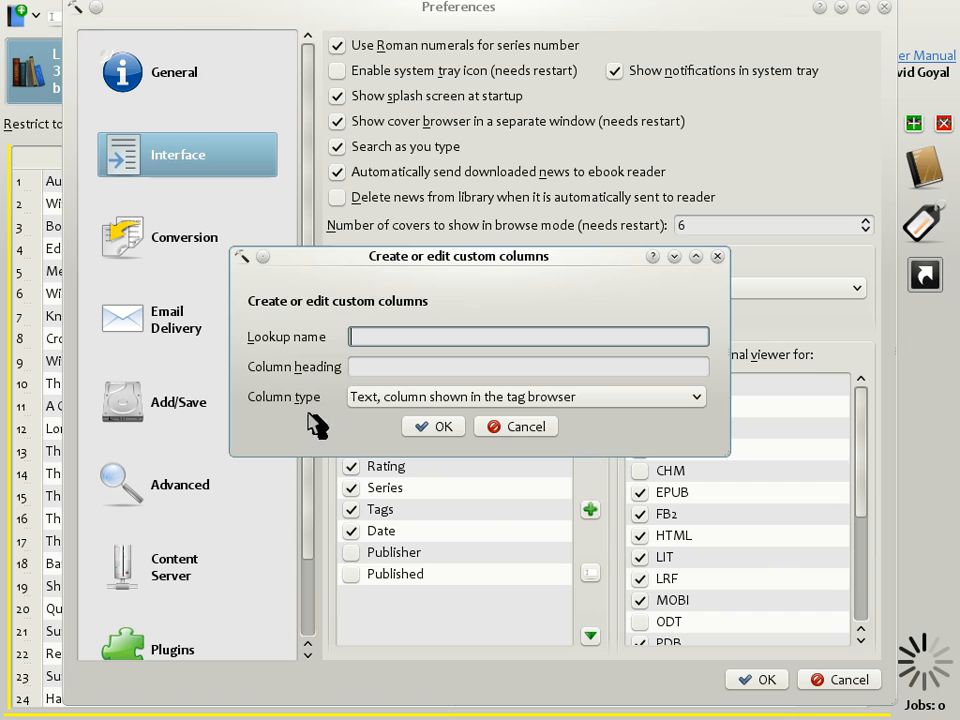
{"action": "left_click", "coordinate": [684, 400]}
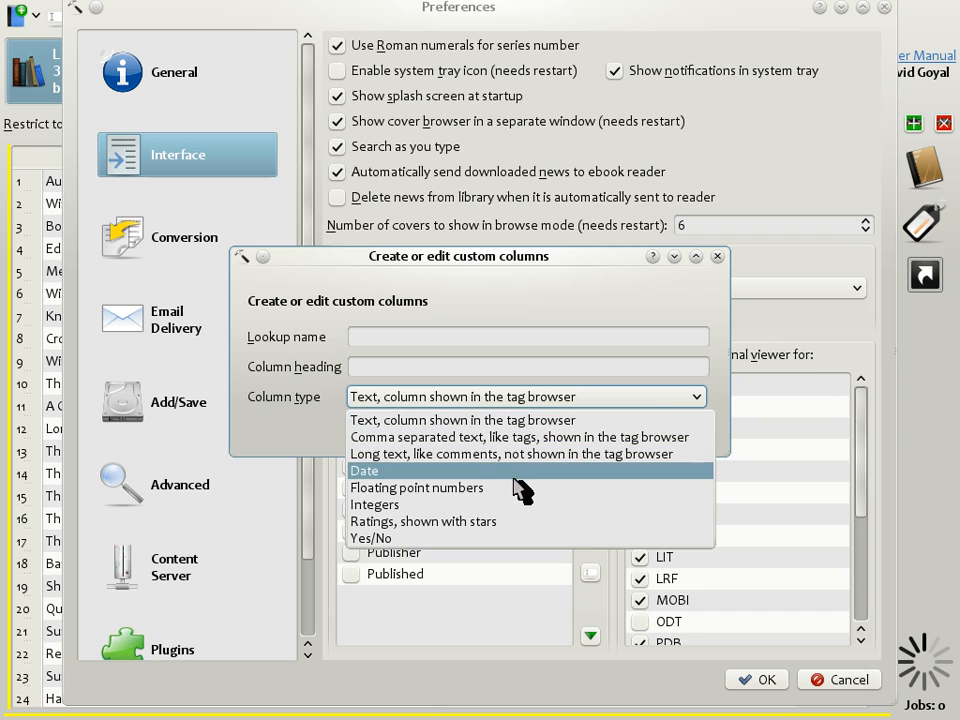
{"action": "left_click", "coordinate": [504, 539]}
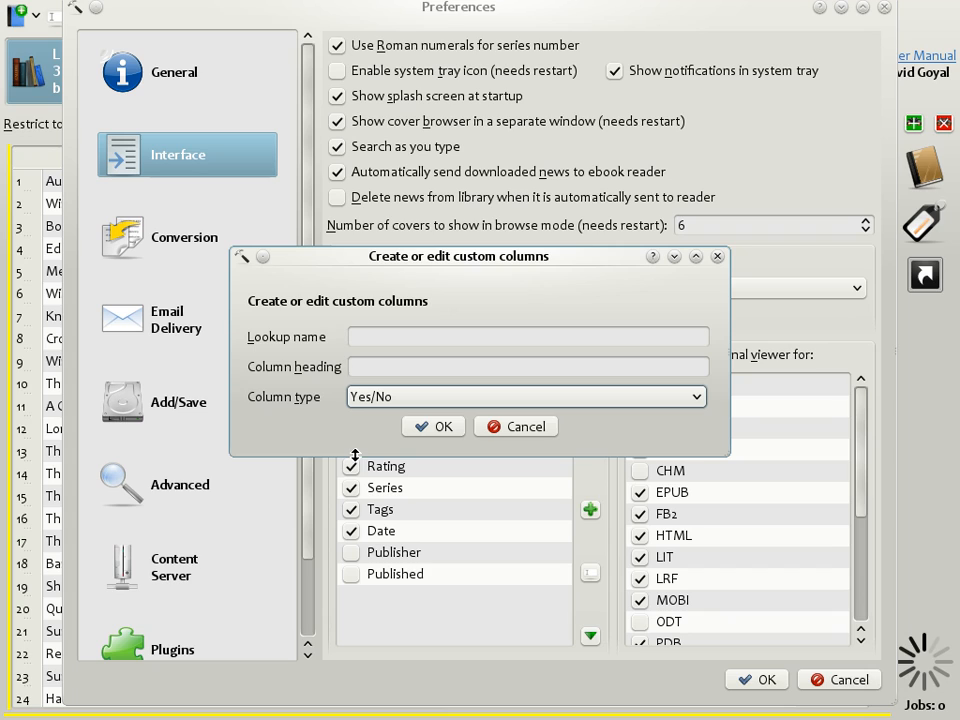
Give the custom column the heading Read and the lookup name read, and save the preferences
{"action": "left_click", "coordinate": [368, 369]}
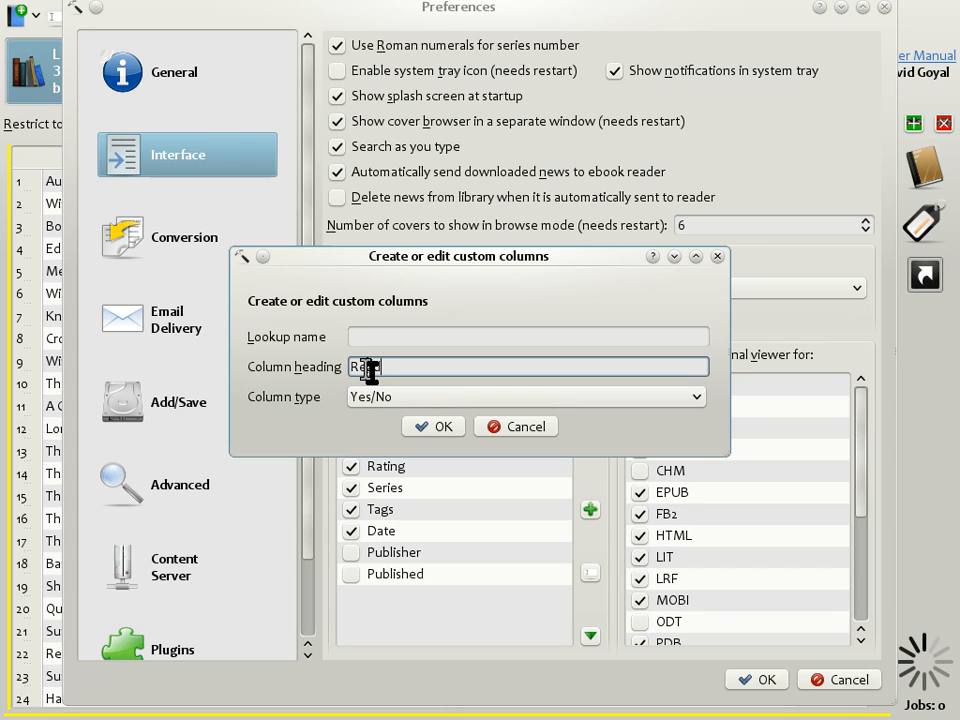
{"action": "type", "text": "Read"}
{"action": "left_click", "coordinate": [374, 337]}
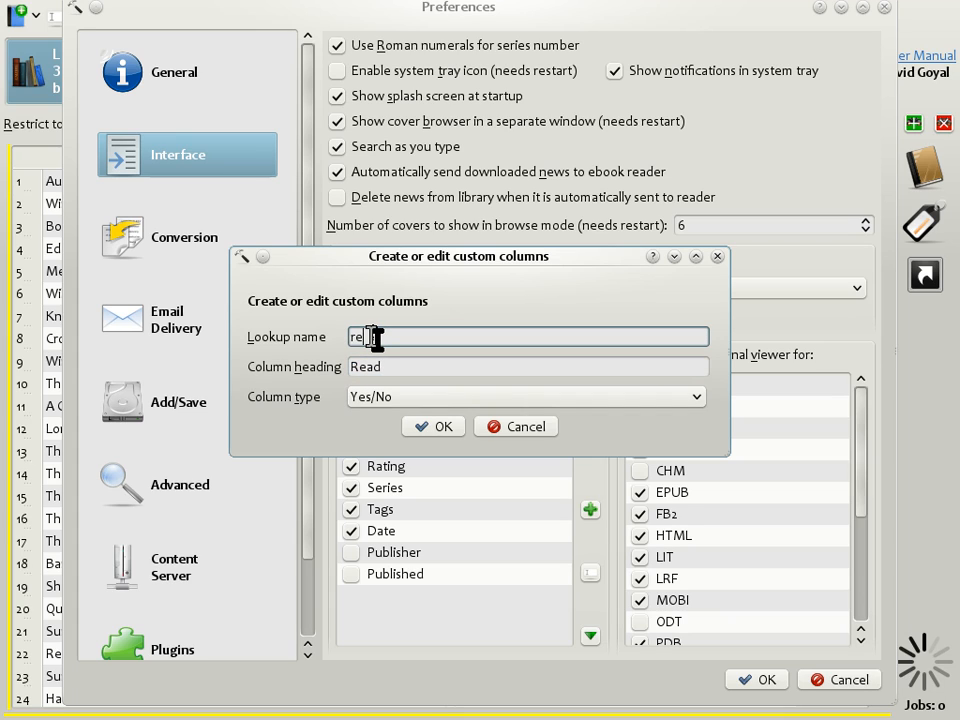
{"action": "type", "text": "read"}
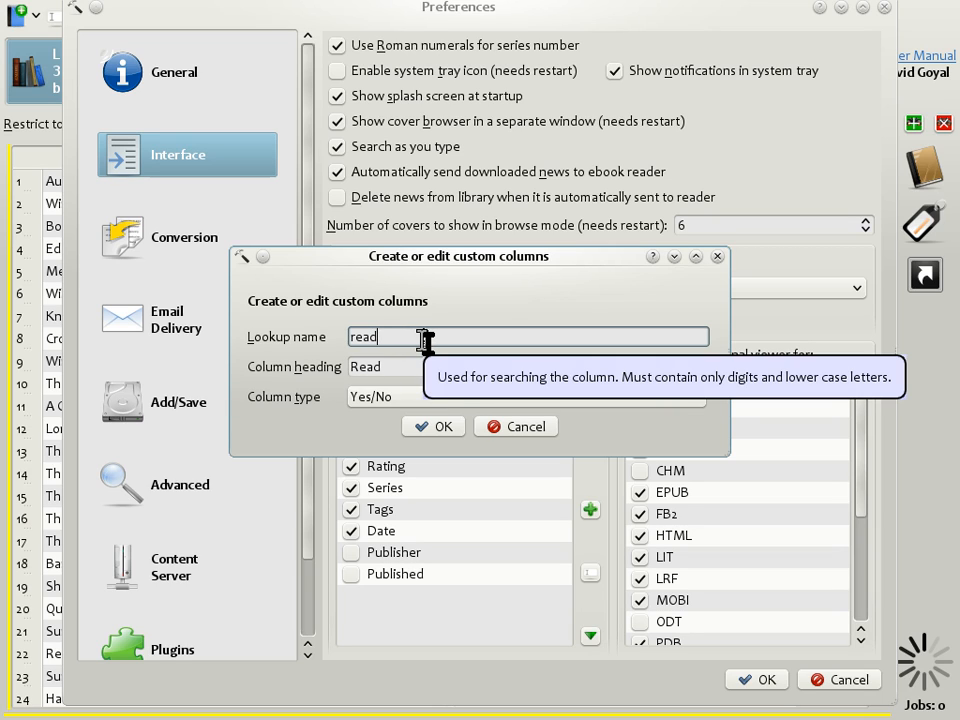
{"action": "left_click", "coordinate": [440, 430]}
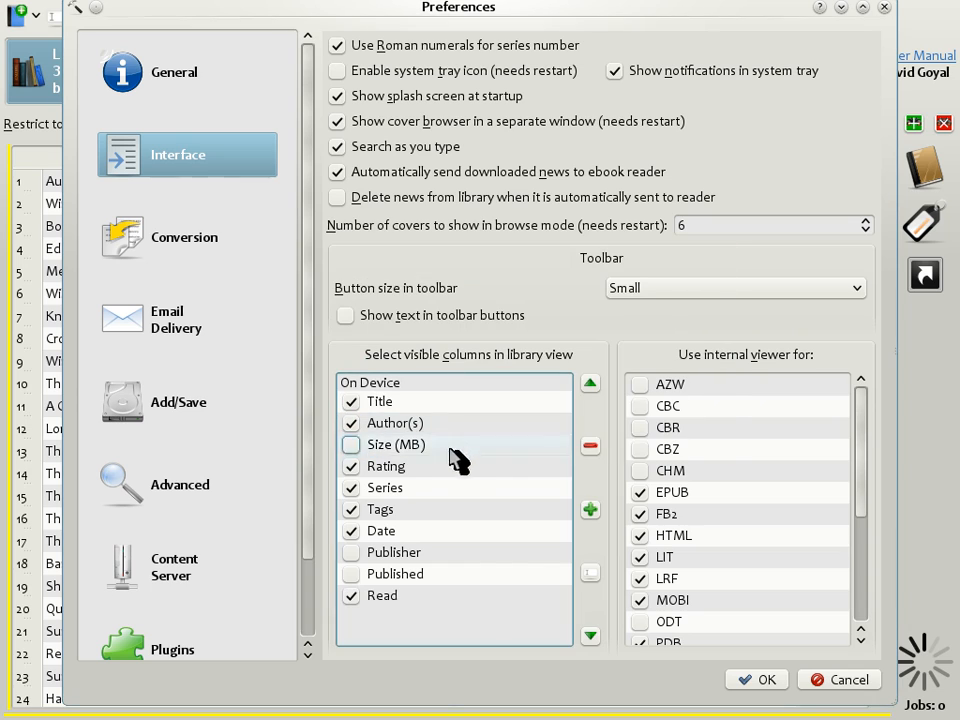
{"action": "left_click", "coordinate": [752, 688]}
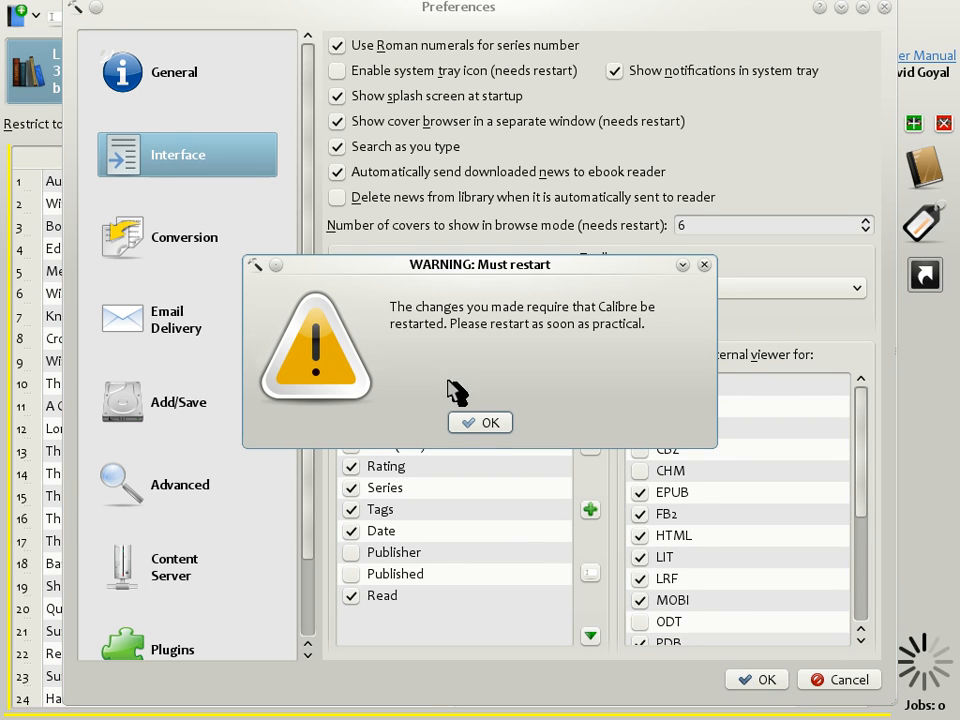
{"action": "left_click", "coordinate": [484, 426]}
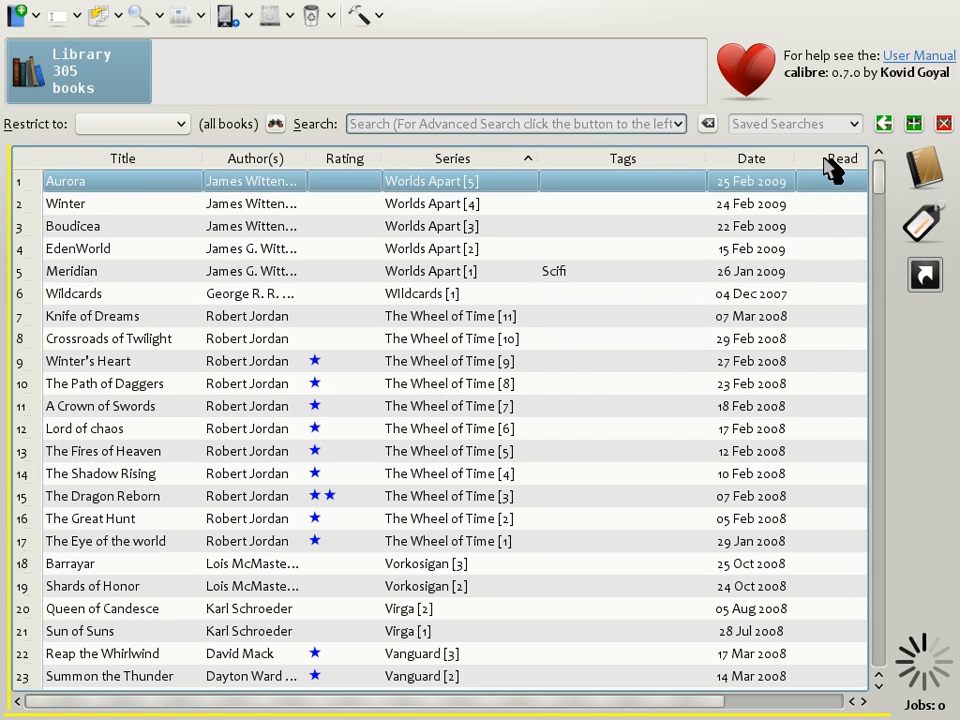
Move the Read column beside Title and set it to Y for EdenWorld, N for Aurora and Y for Knife of Dreams
{"action": "left_click_drag", "start_coordinate": [830, 168], "coordinate": [210, 163]}
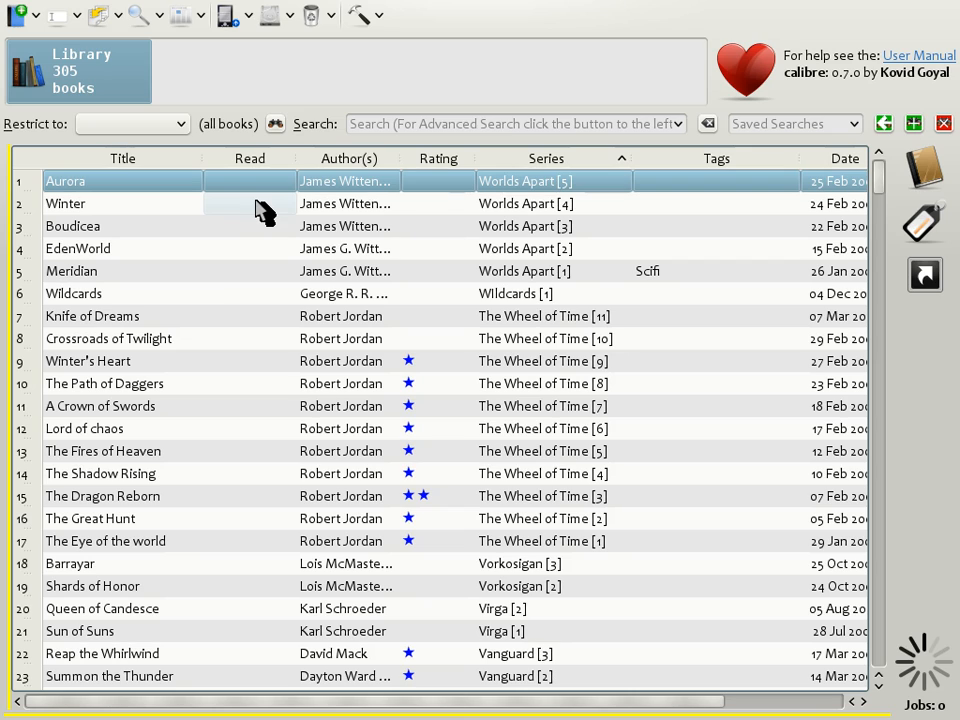
{"action": "double_click", "coordinate": [241, 261]}
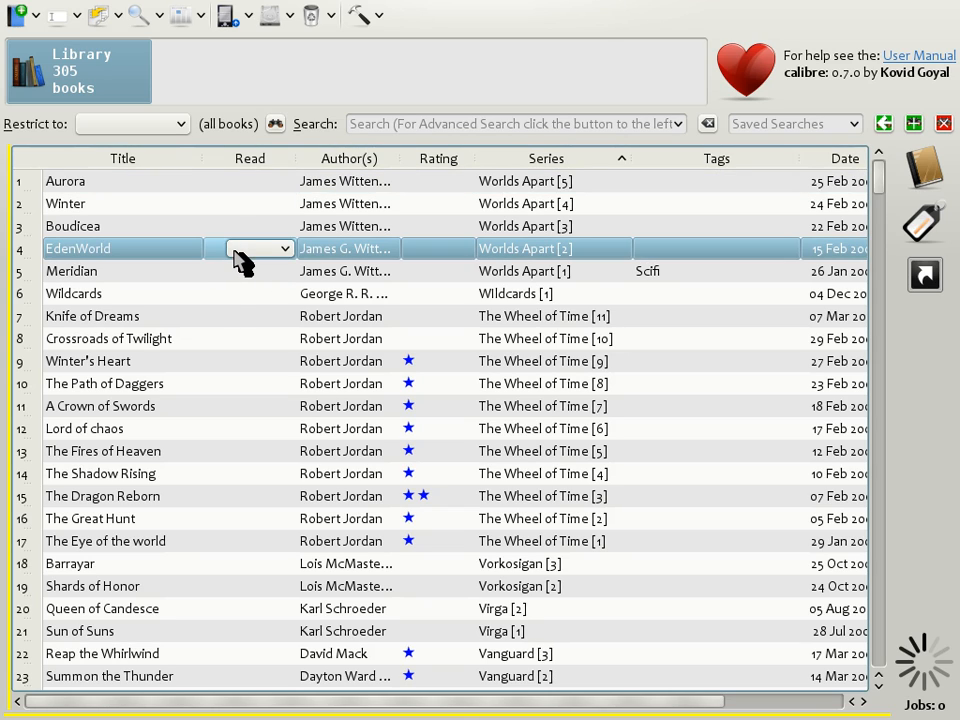
{"action": "left_click", "coordinate": [254, 258]}
{"action": "left_click", "coordinate": [270, 270]}
{"action": "double_click", "coordinate": [241, 192]}
{"action": "left_click", "coordinate": [242, 192]}
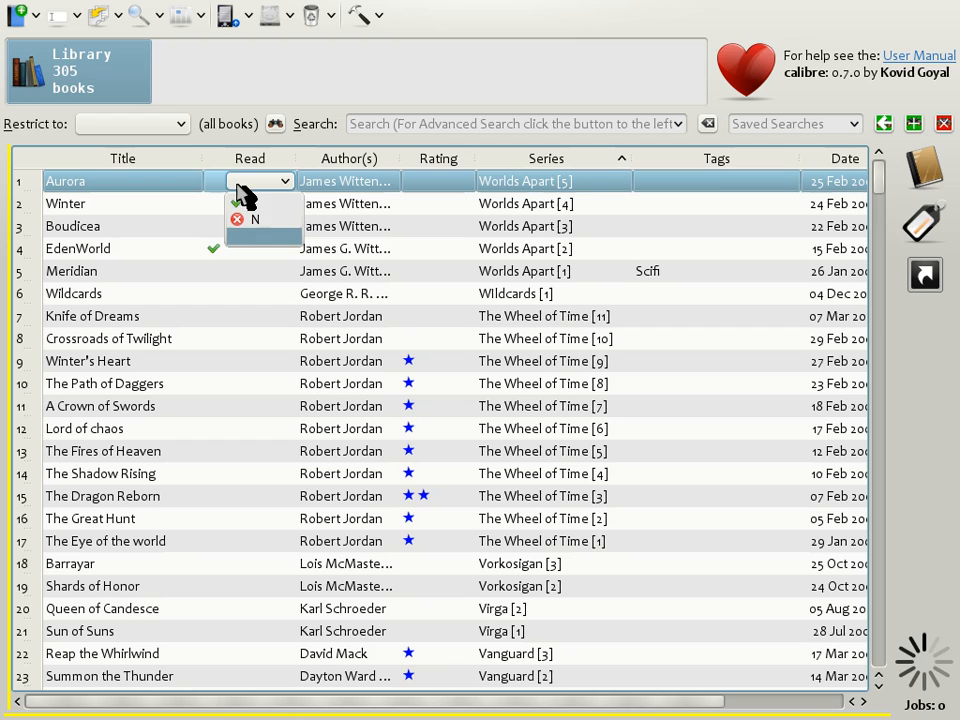
{"action": "left_click", "coordinate": [256, 219]}
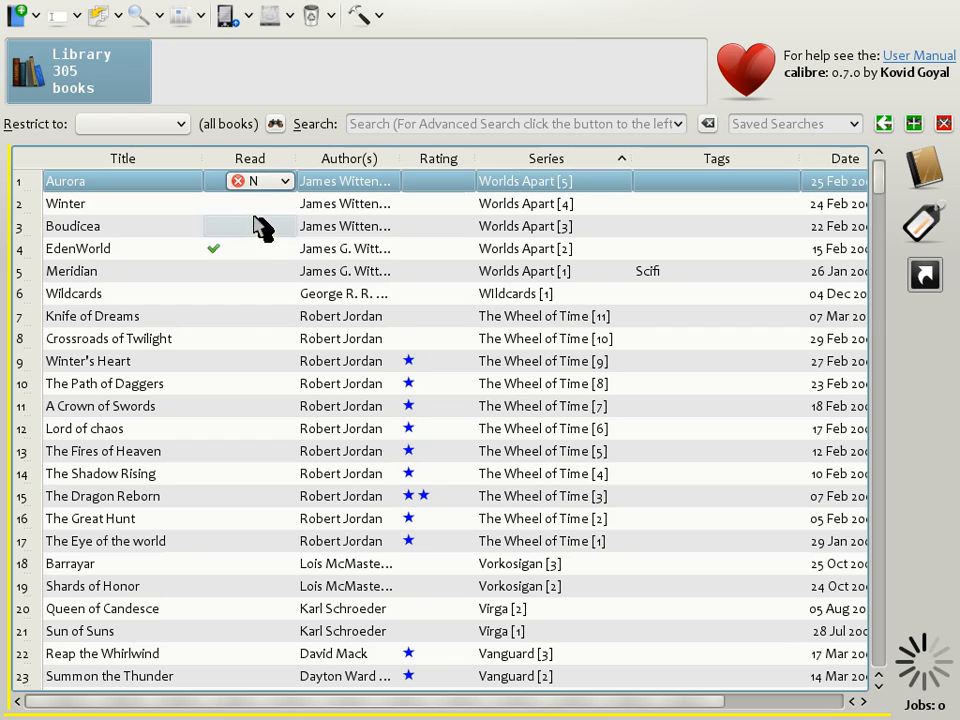
{"action": "double_click", "coordinate": [260, 317]}
{"action": "left_click", "coordinate": [262, 317]}
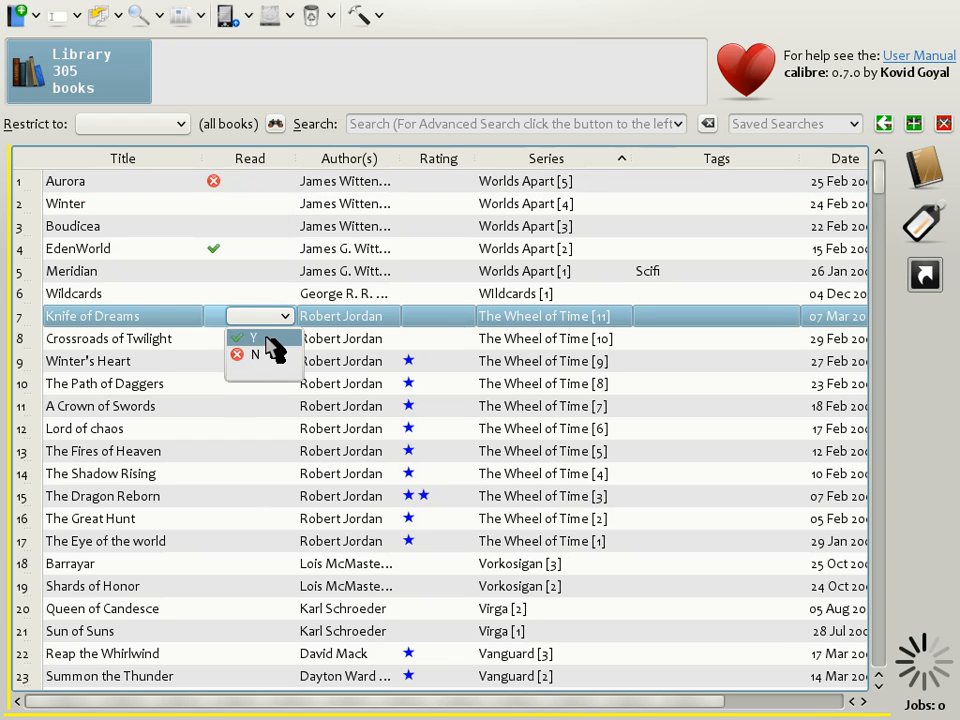
{"action": "left_click", "coordinate": [266, 339]}
{"action": "left_click", "coordinate": [251, 405]}
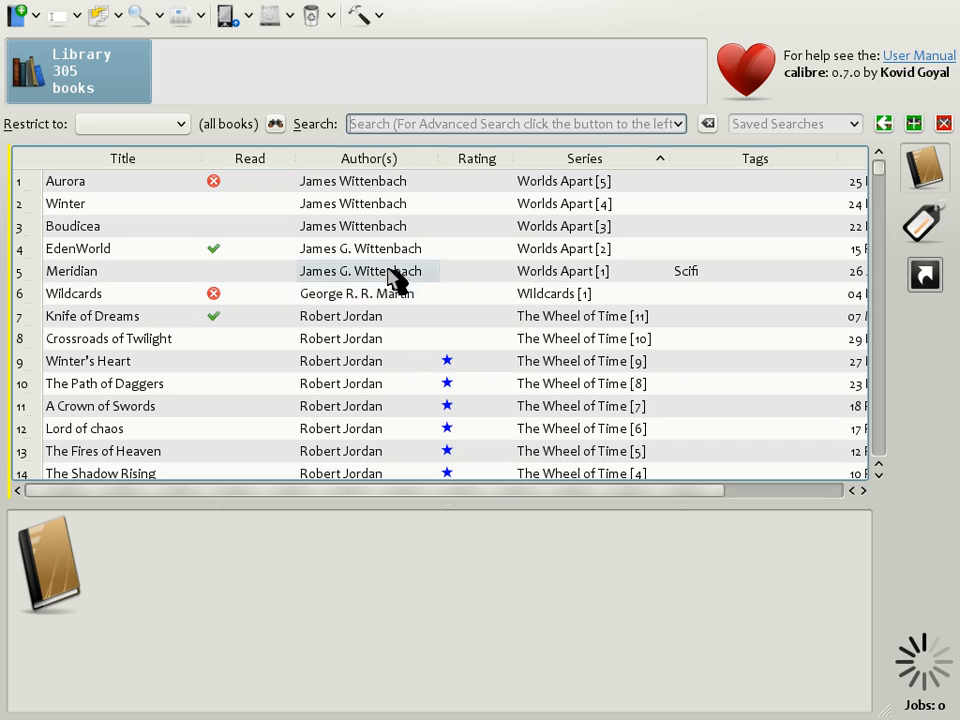
Search the library for "george martin" and show the details of The Red Wolf Conspiracy
{"action": "type", "text": "george martin"}
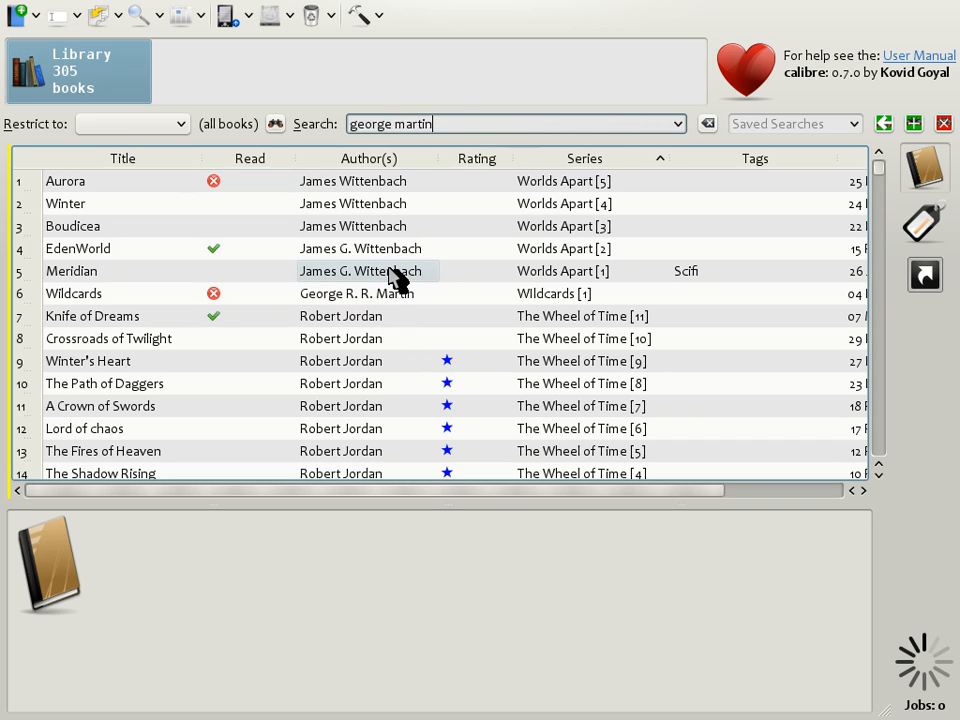
{"action": "key", "text": "Return"}
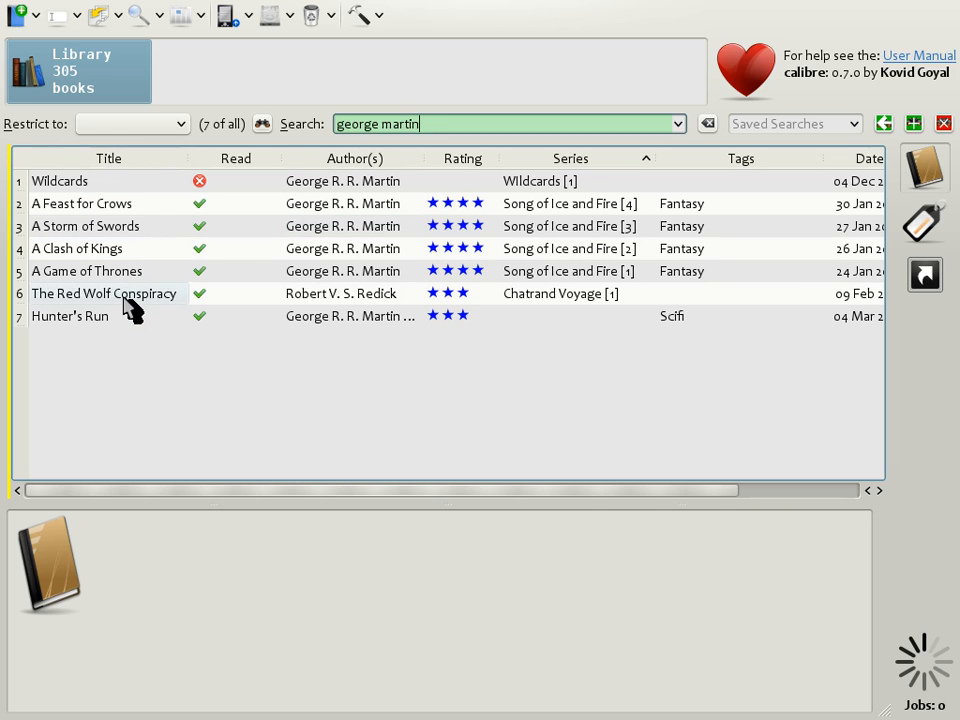
{"action": "left_click", "coordinate": [310, 296]}
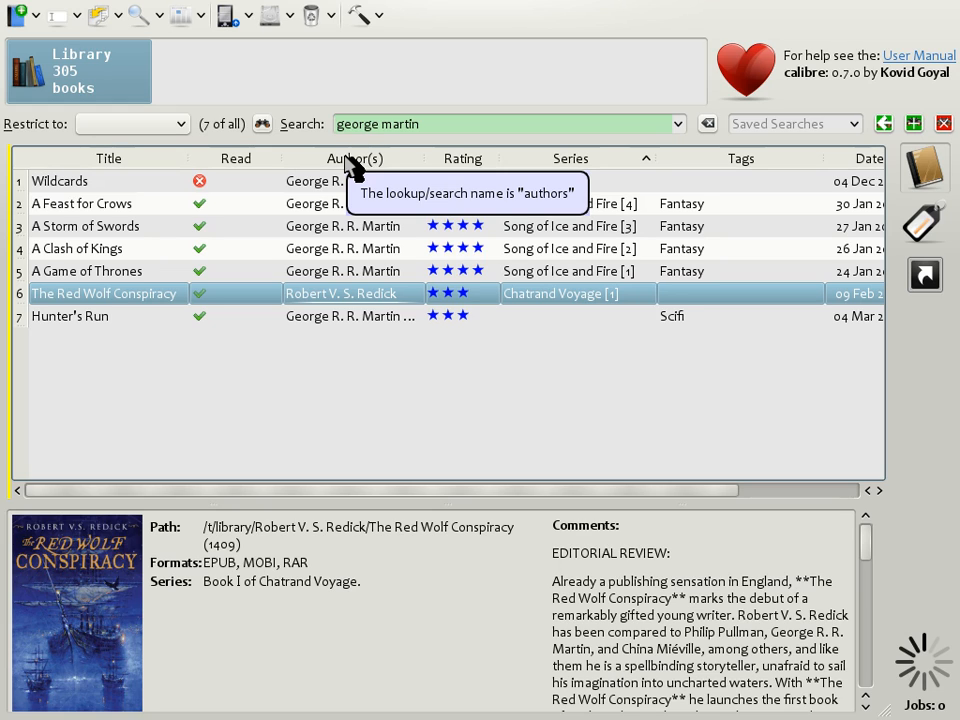
Search the library for authors:martin, and narrow the search to unread books with "authors:martin and #read:no"
{"action": "left_click_drag", "start_coordinate": [383, 125], "coordinate": [336, 126]}
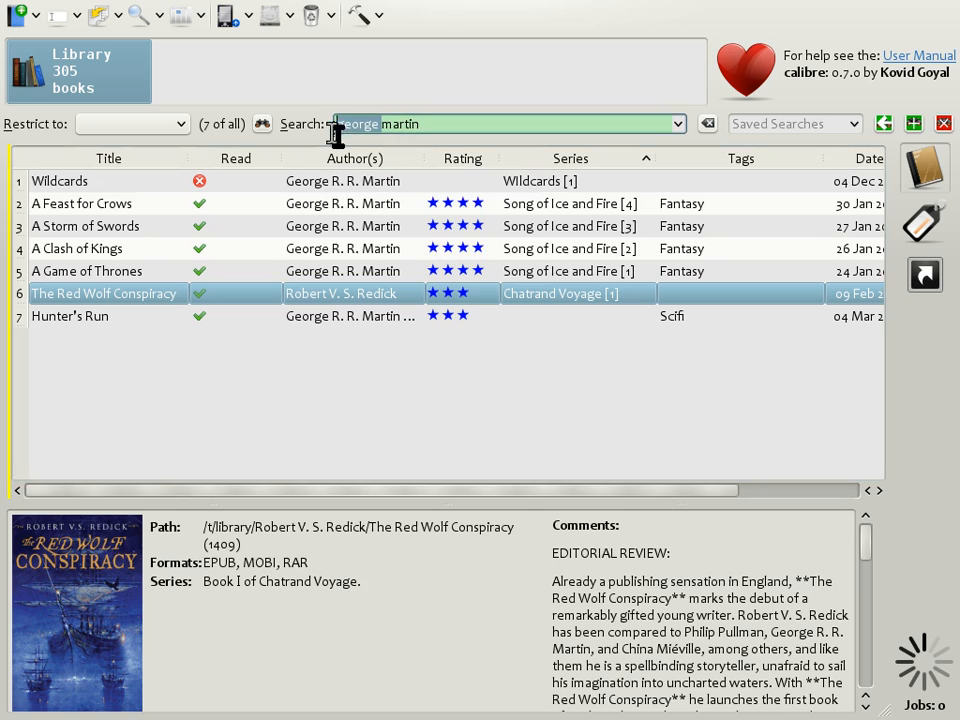
{"action": "type", "text": "authors:"}
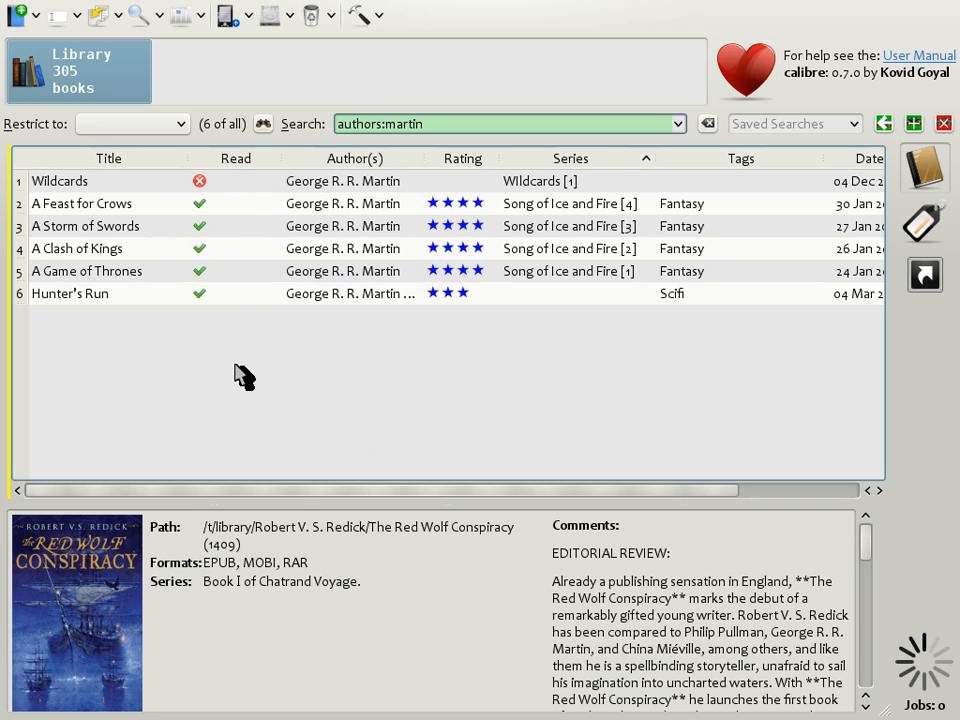
{"action": "mouse_move", "coordinate": [240, 164]}
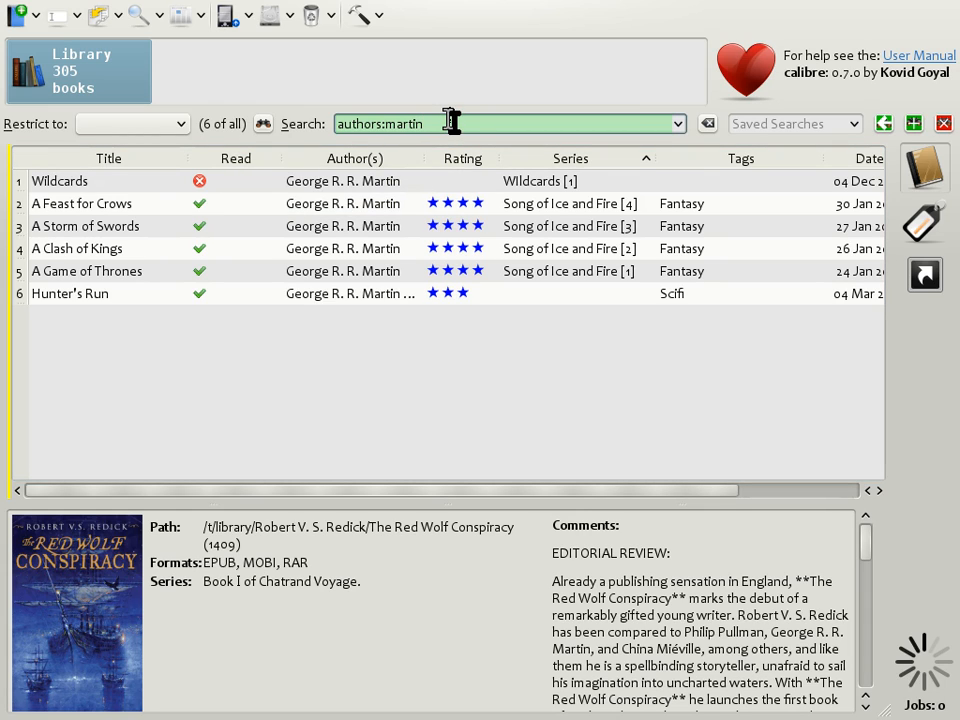
{"action": "type", "text": "and read:no"}
{"action": "key", "text": "Return"}
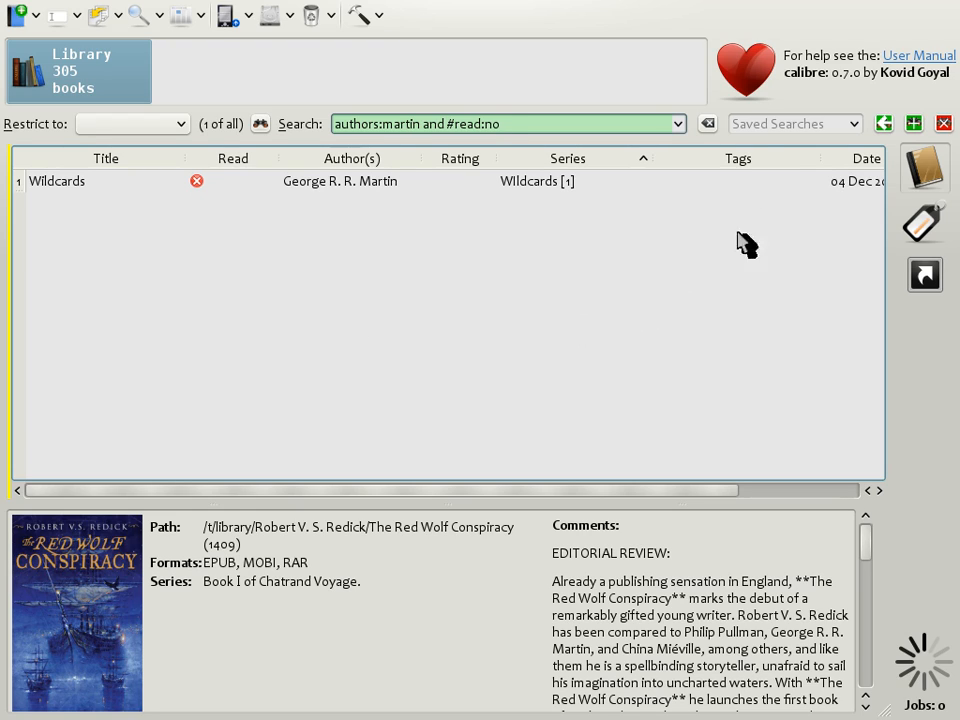
Save the current search under the name Unread GRRM
{"action": "left_click", "coordinate": [764, 123]}
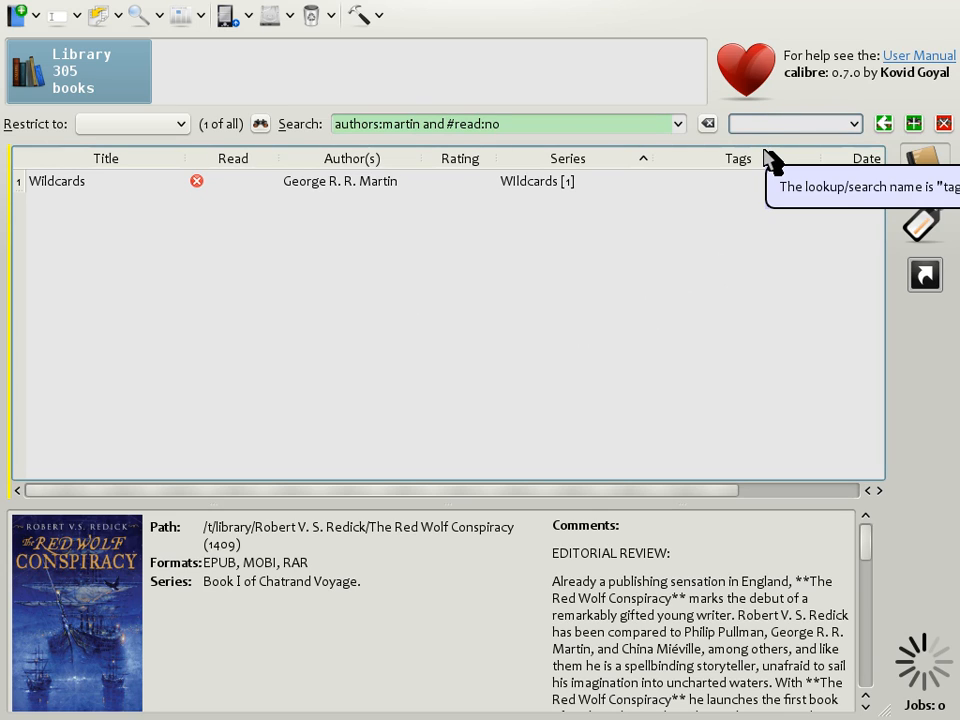
{"action": "type", "text": "Unread"}
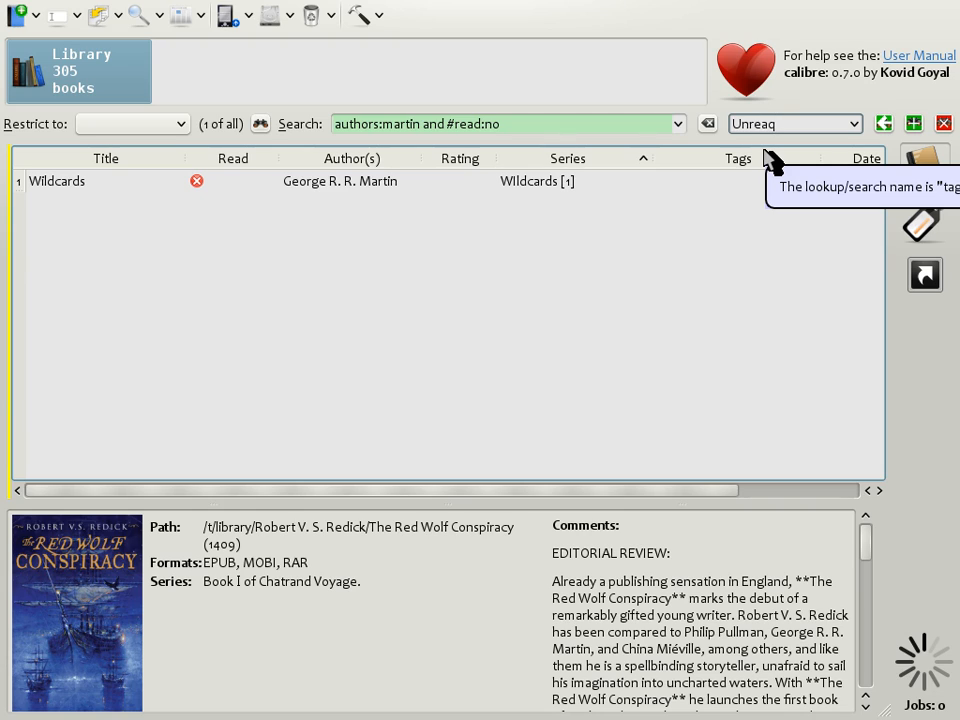
{"action": "type", "text": " GRRM"}
{"action": "left_click", "coordinate": [913, 123]}
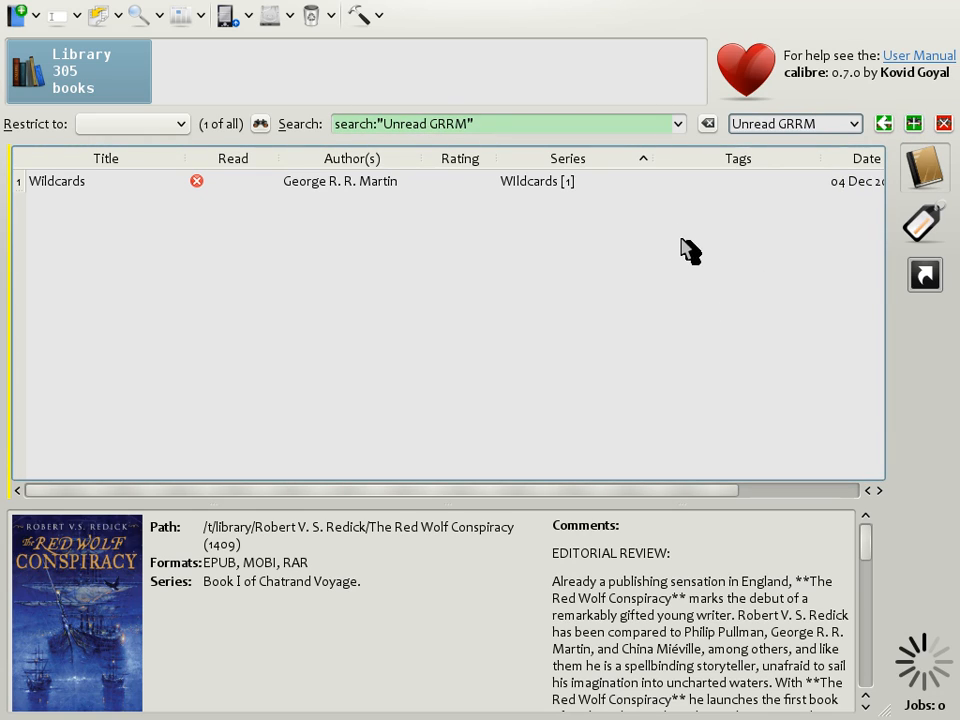
Clear the search and run the saved search Unread GRRM
{"action": "left_click", "coordinate": [431, 123]}
{"action": "left_click", "coordinate": [708, 126]}
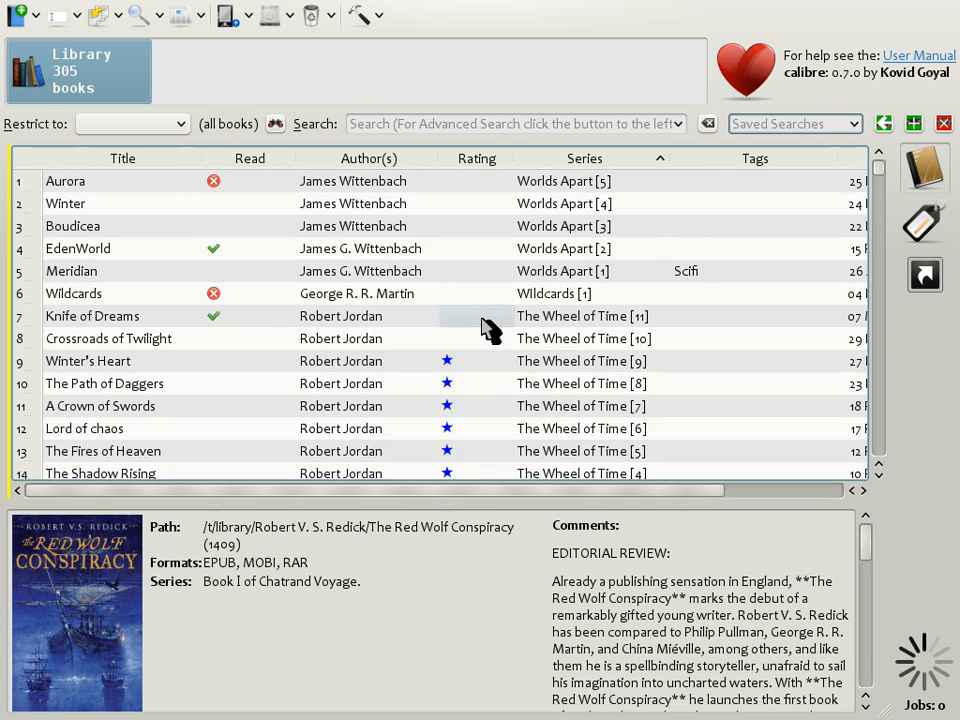
{"action": "left_click", "coordinate": [855, 124]}
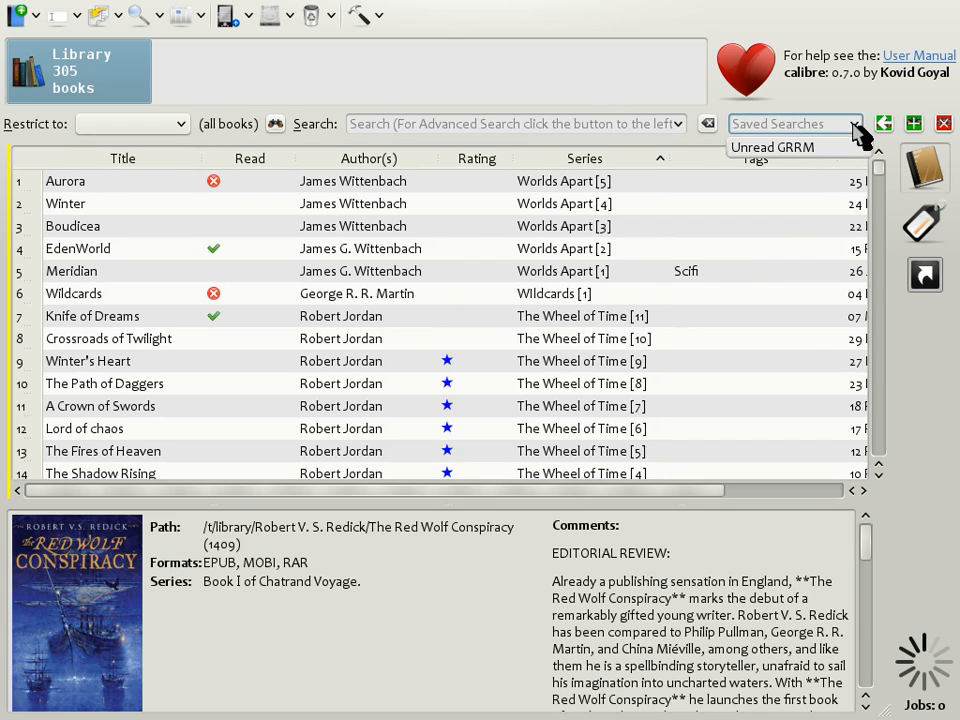
{"action": "left_click", "coordinate": [806, 157]}
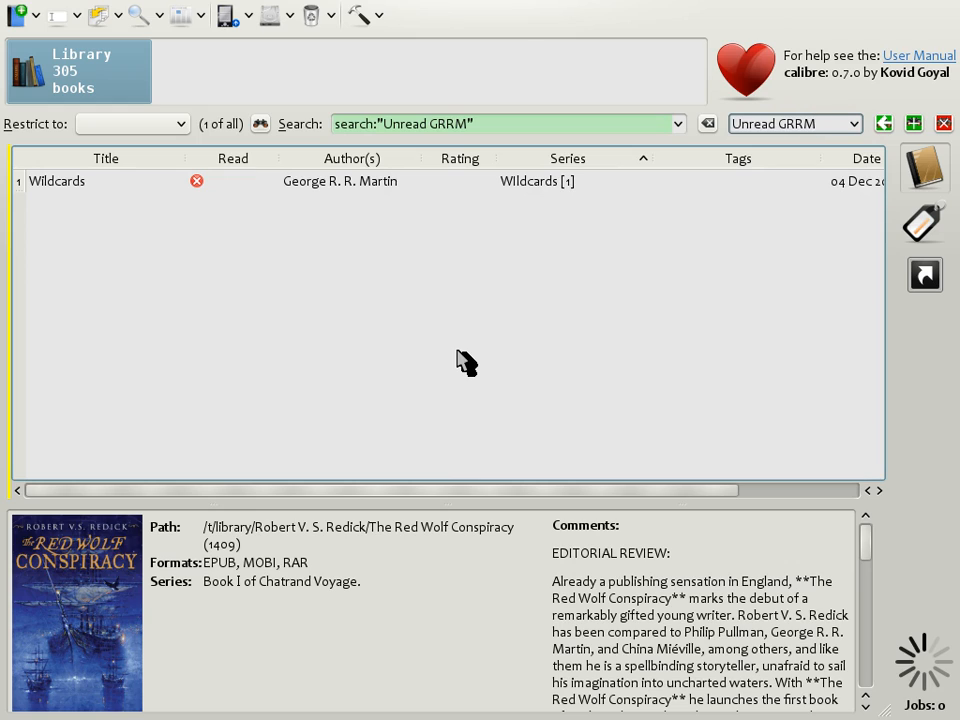
Show the tag browser, expand Ratings and filter the library to books rated three stars
{"action": "double_click", "coordinate": [546, 504]}
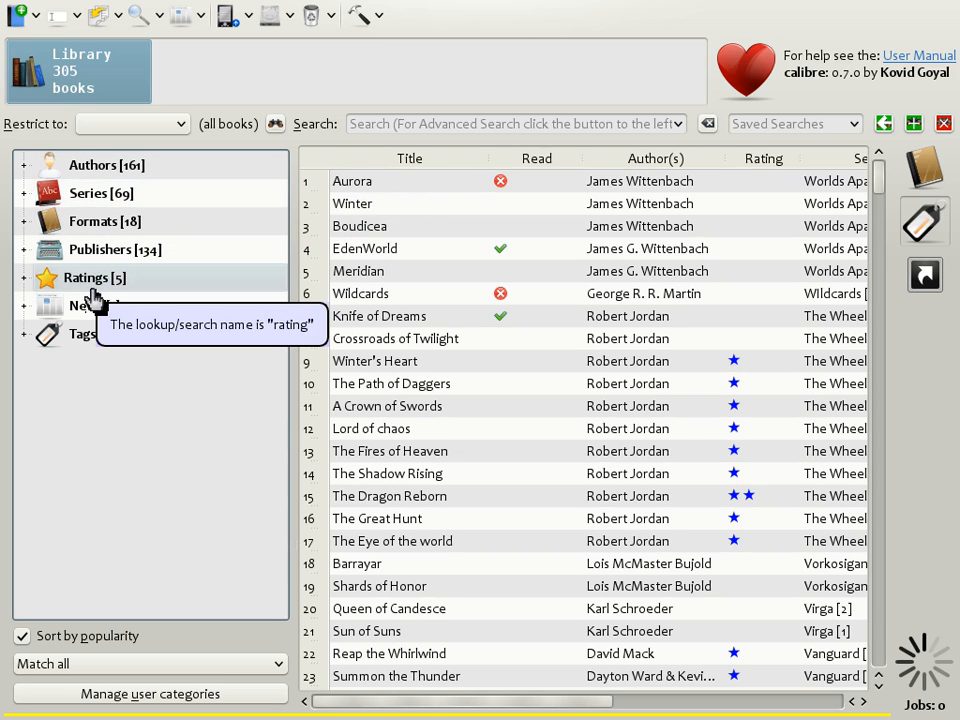
{"action": "left_click", "coordinate": [24, 278]}
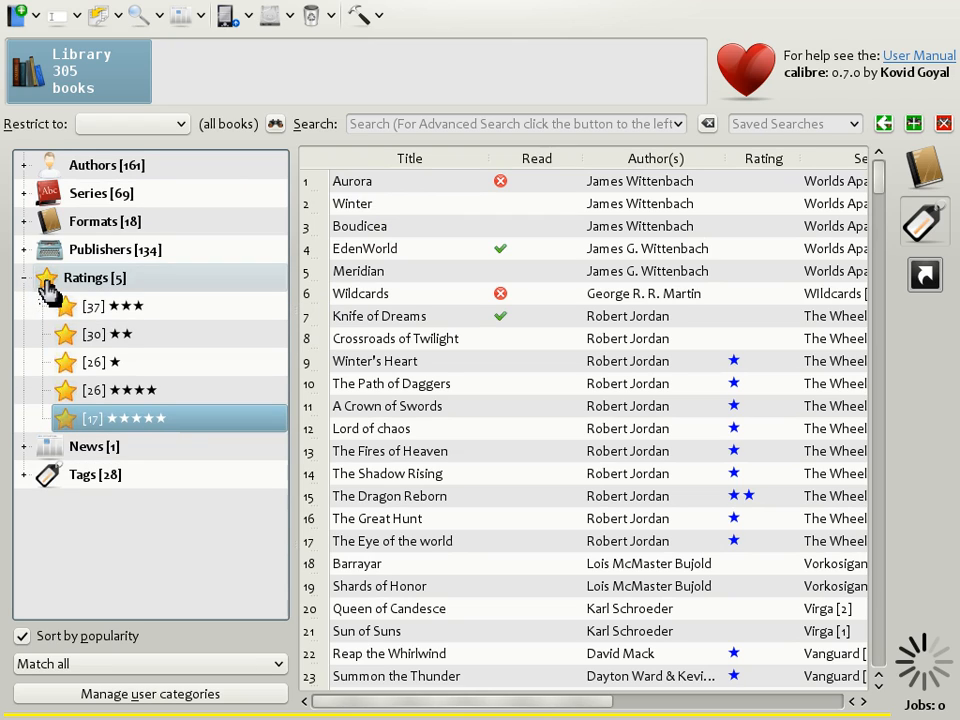
{"action": "left_click", "coordinate": [164, 314]}
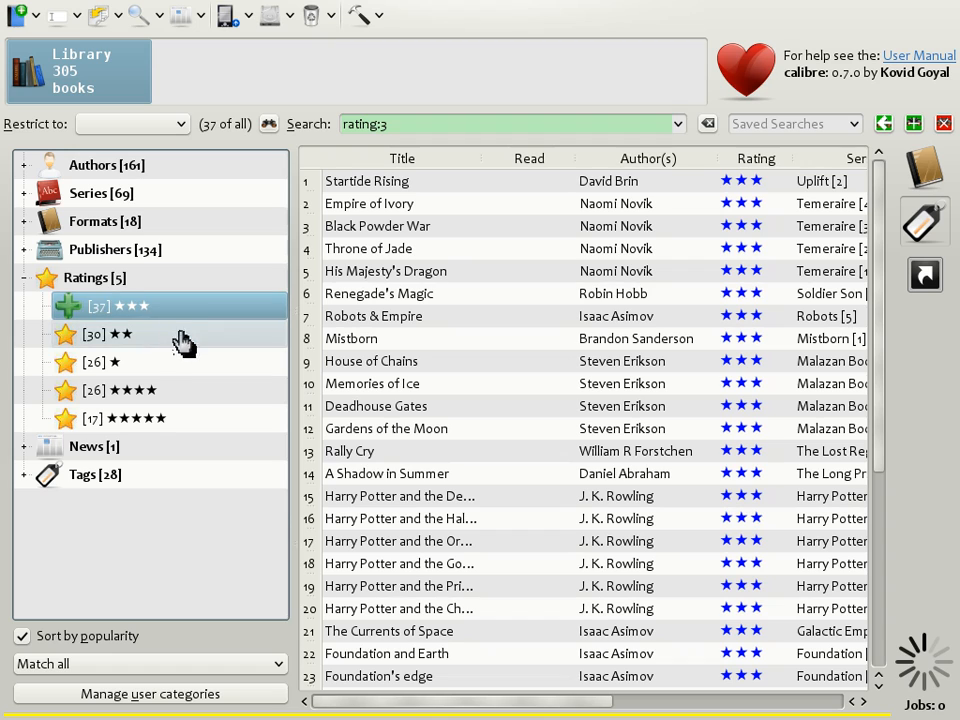
{"action": "mouse_move", "coordinate": [883, 190]}
{"action": "left_mouse_down"}
{"action": "mouse_move", "coordinate": [853, 343]}
{"action": "mouse_move", "coordinate": [858, 430]}
{"action": "mouse_move", "coordinate": [883, 386]}
{"action": "mouse_move", "coordinate": [898, 180]}
{"action": "left_mouse_up"}
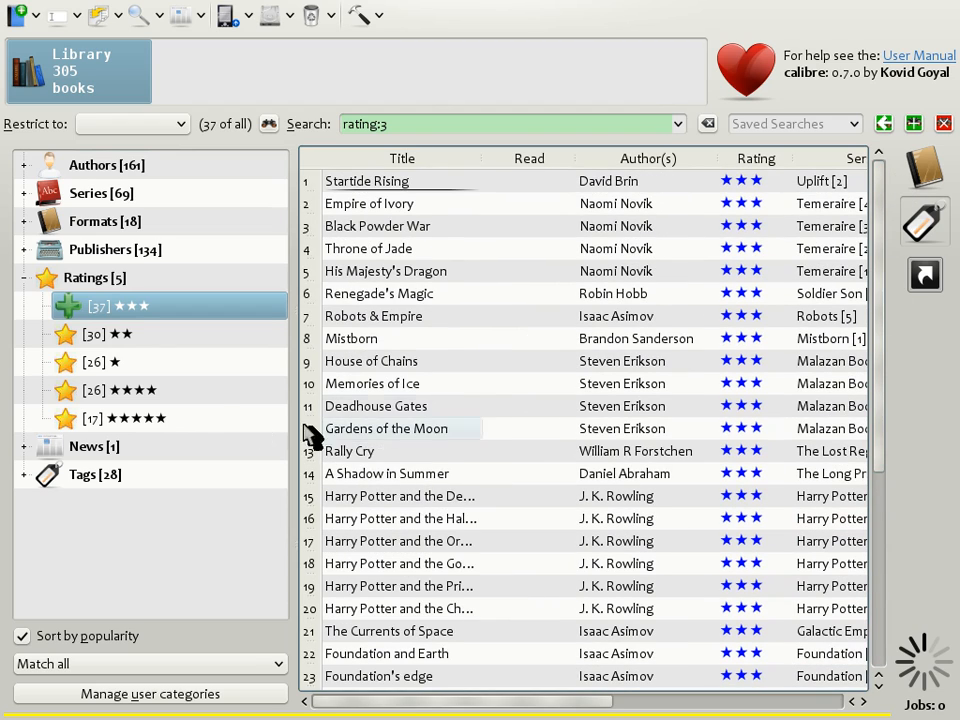
Cycle the three-star rating filter through excluding, clearing and requiring that rating, and look through the book list
{"action": "left_click", "coordinate": [152, 314]}
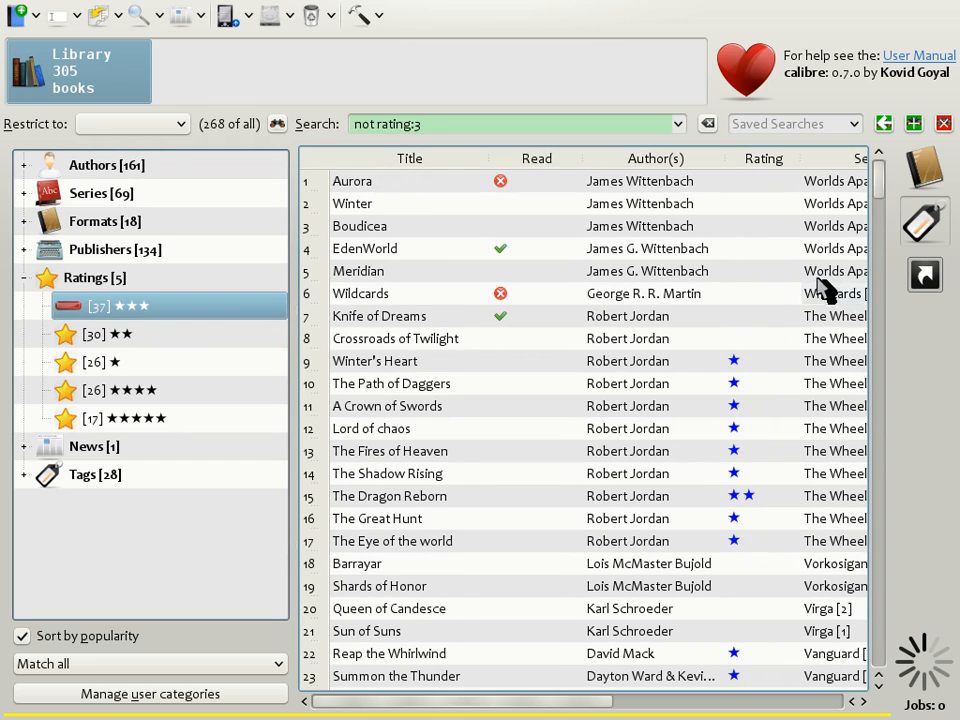
{"action": "mouse_move", "coordinate": [878, 180]}
{"action": "left_mouse_down"}
{"action": "mouse_move", "coordinate": [874, 328]}
{"action": "mouse_move", "coordinate": [876, 182]}
{"action": "left_mouse_up"}
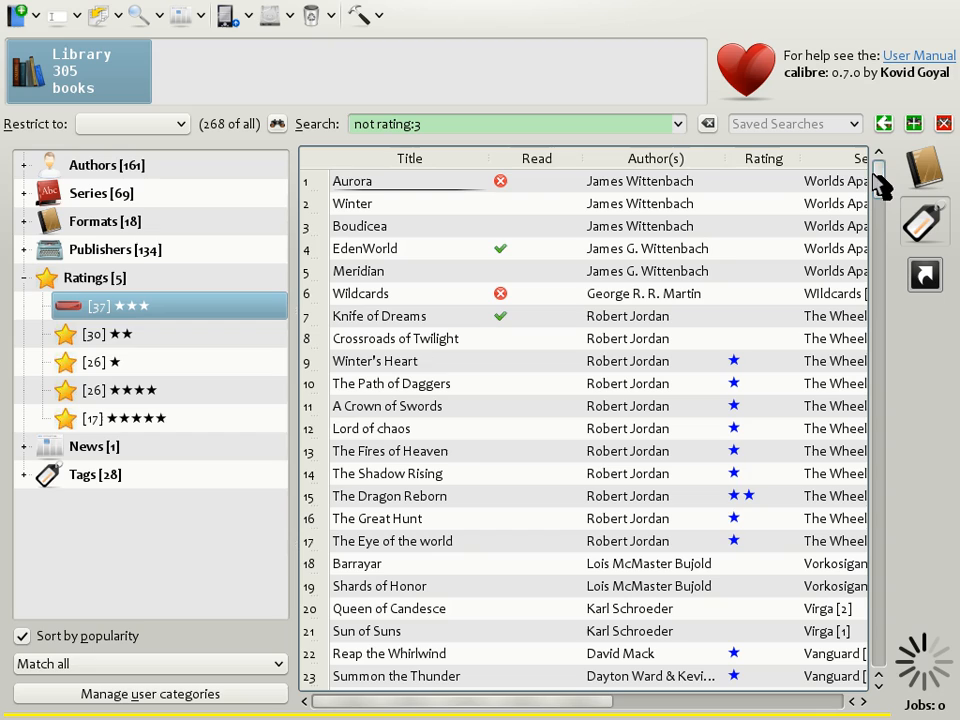
{"action": "left_click", "coordinate": [160, 316]}
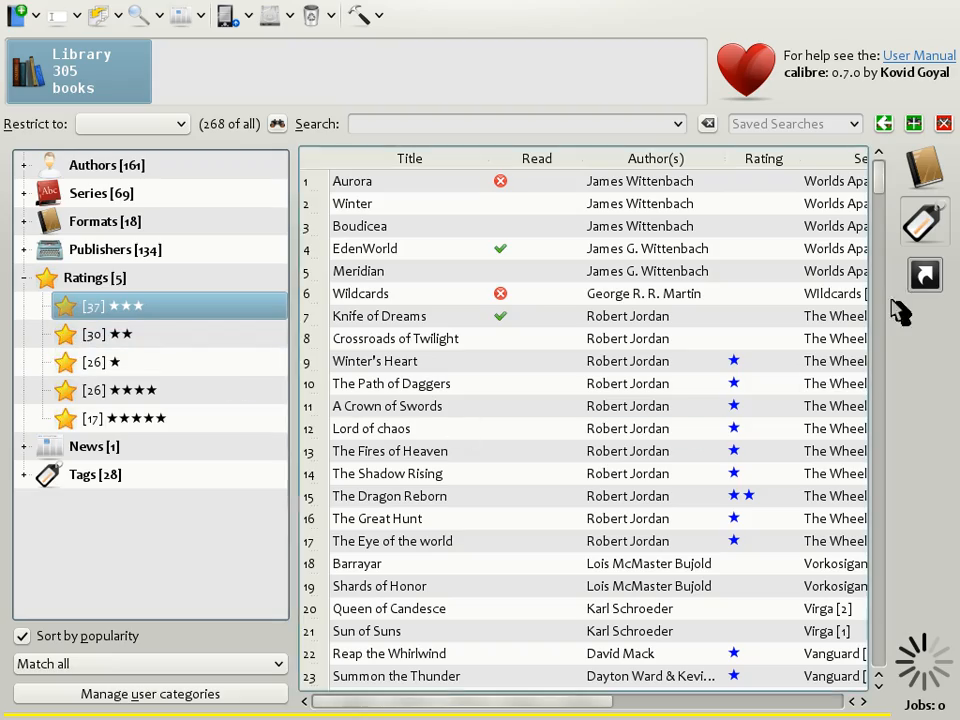
{"action": "mouse_move", "coordinate": [882, 195]}
{"action": "left_mouse_down"}
{"action": "mouse_move", "coordinate": [879, 249]}
{"action": "mouse_move", "coordinate": [884, 178]}
{"action": "left_mouse_up"}
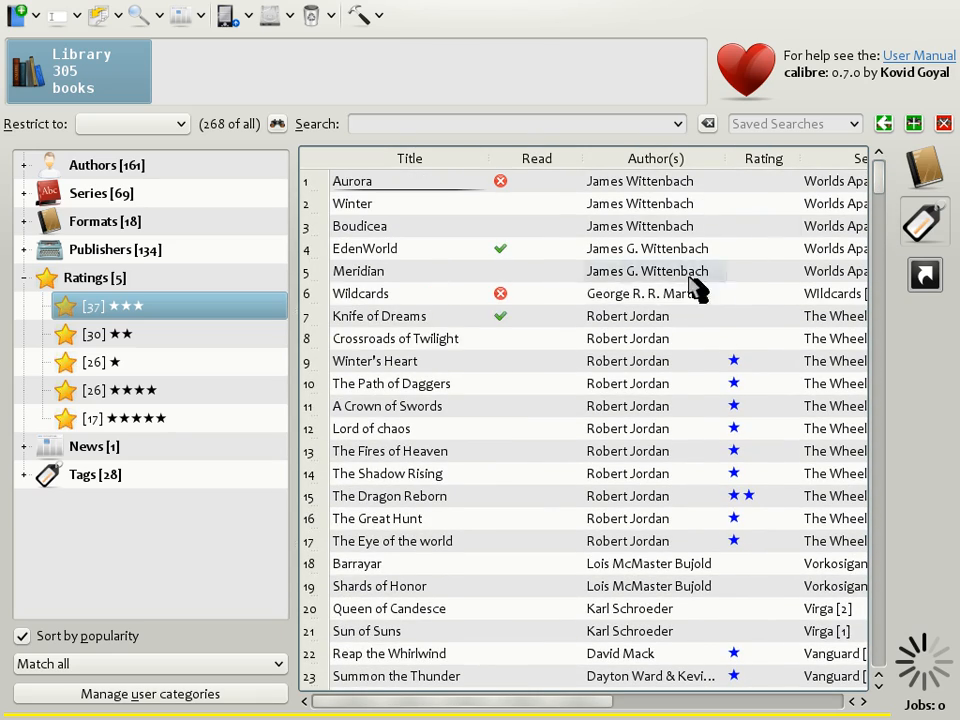
{"action": "left_click", "coordinate": [60, 317]}
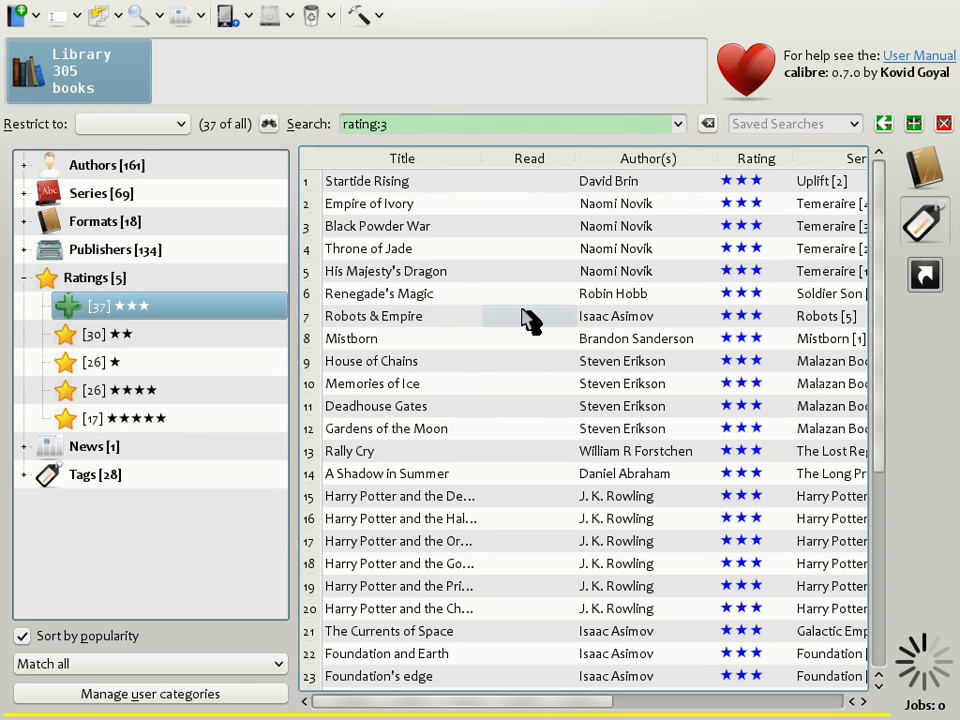
{"action": "left_click", "coordinate": [192, 316]}
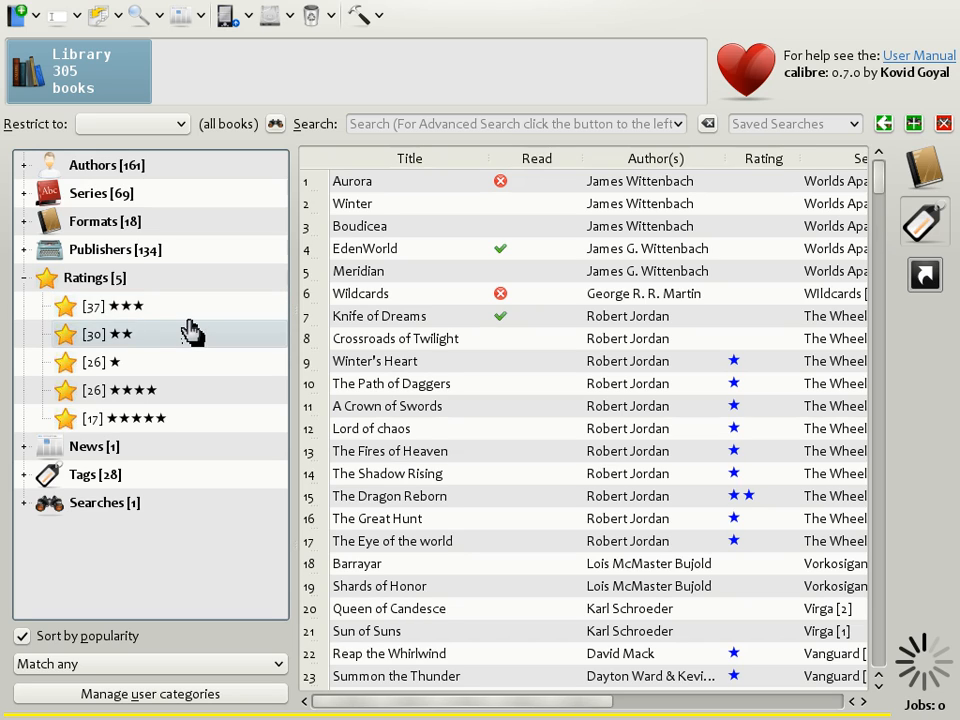
With Match any in effect, filter the library to books rated three or five stars
{"action": "left_click", "coordinate": [72, 310]}
{"action": "left_click", "coordinate": [66, 422]}
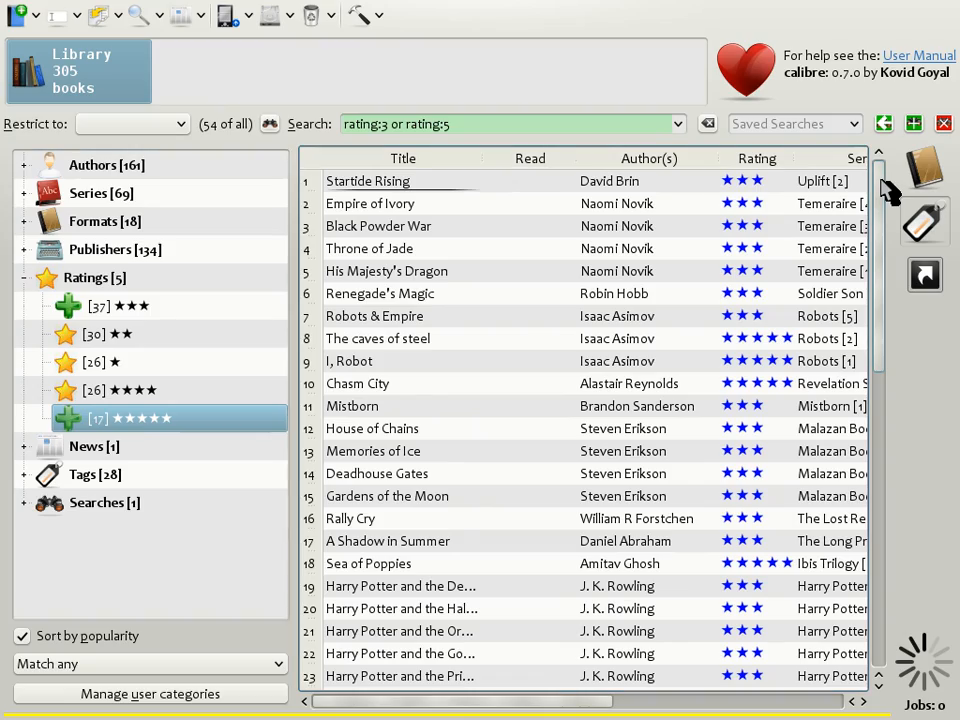
{"action": "mouse_move", "coordinate": [880, 182]}
{"action": "left_mouse_down"}
{"action": "mouse_move", "coordinate": [866, 471]}
{"action": "mouse_move", "coordinate": [855, 237]}
{"action": "mouse_move", "coordinate": [874, 180]}
{"action": "left_mouse_up"}
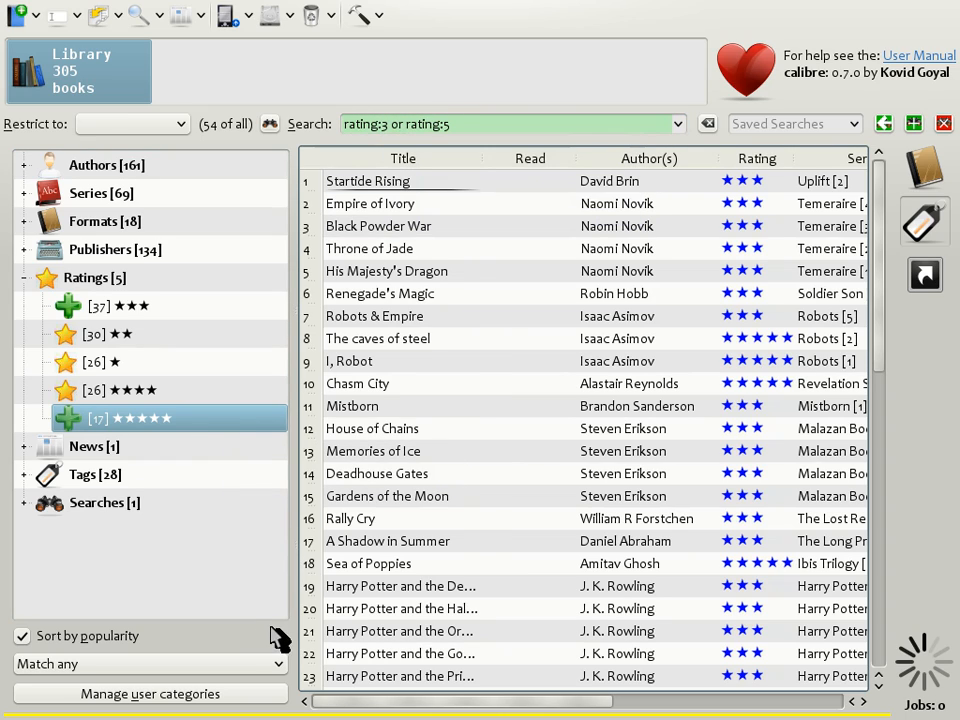
Set the tag browser to Match all and reduce the rating filter to three stars only
{"action": "left_click", "coordinate": [160, 678]}
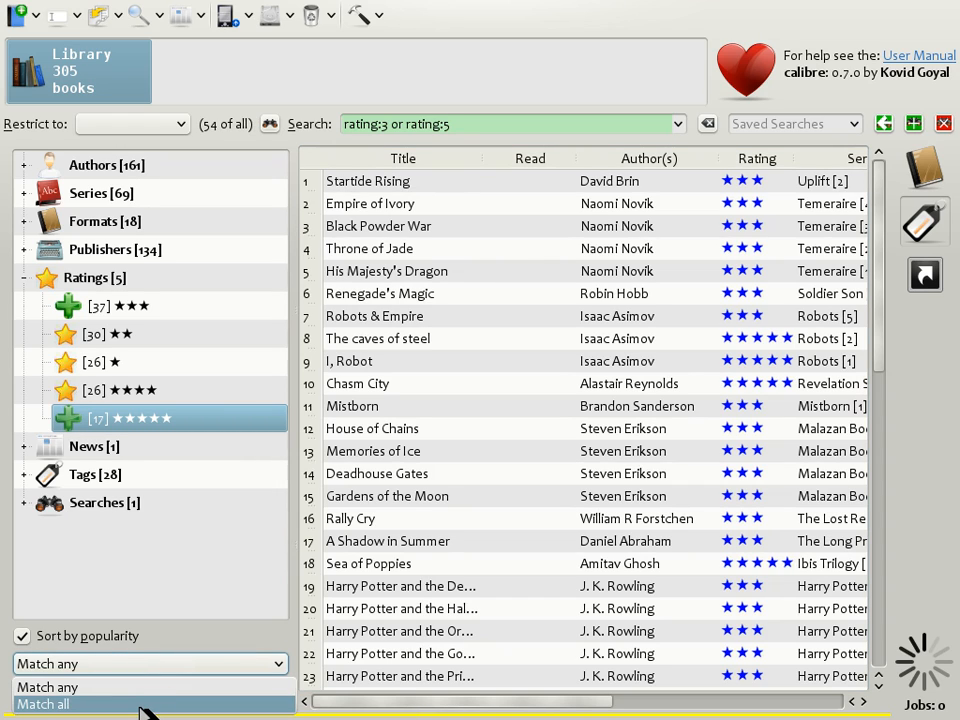
{"action": "left_click", "coordinate": [140, 706]}
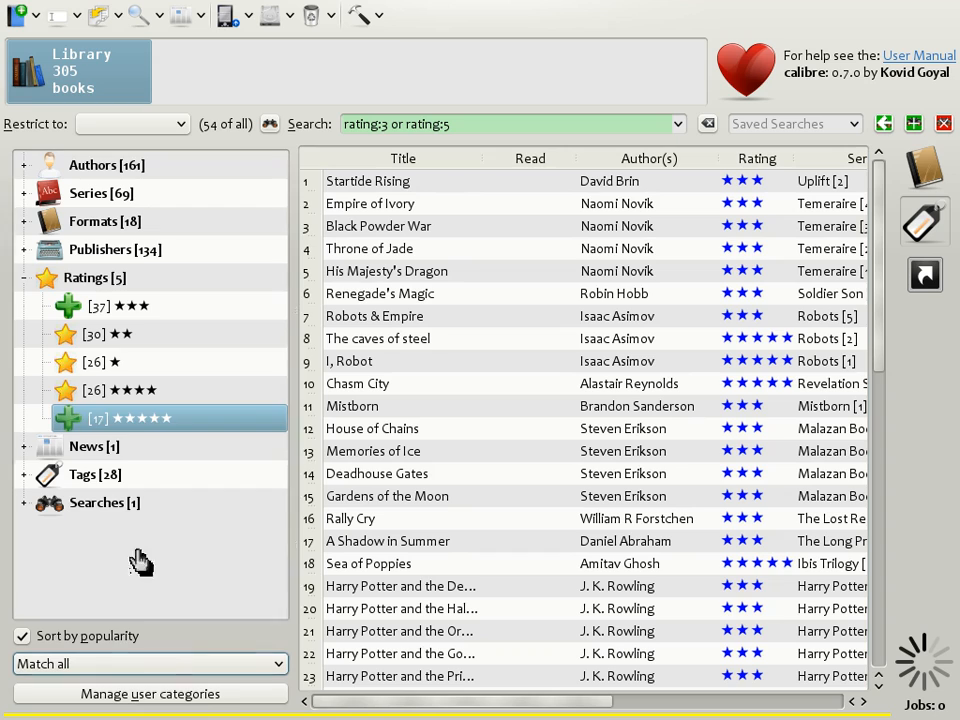
{"action": "left_click", "coordinate": [71, 305]}
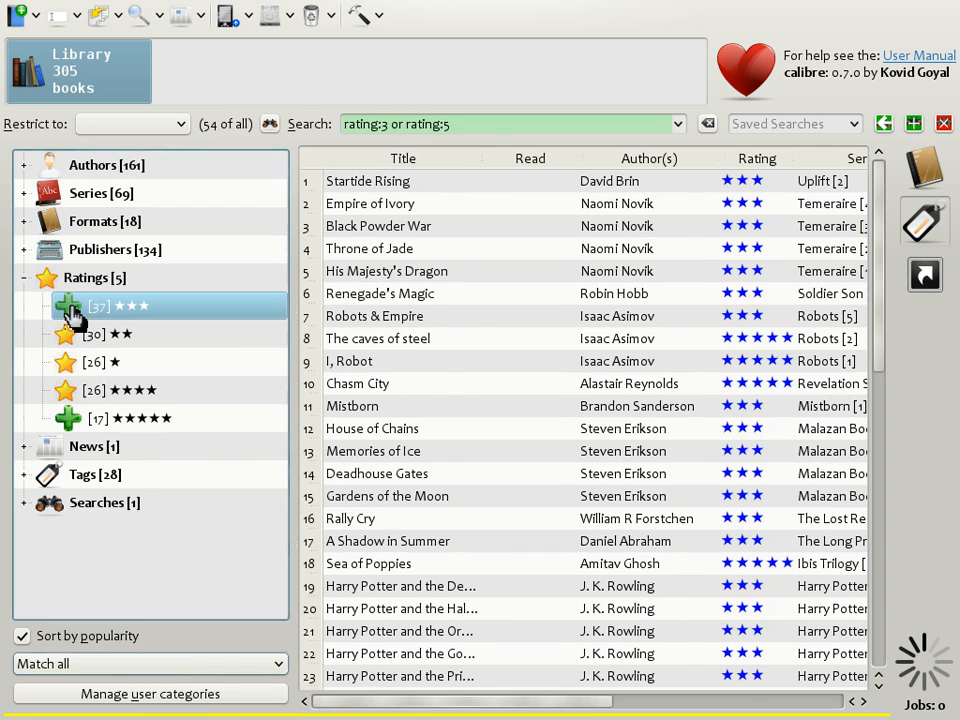
{"action": "left_click", "coordinate": [71, 307]}
{"action": "left_click", "coordinate": [71, 307]}
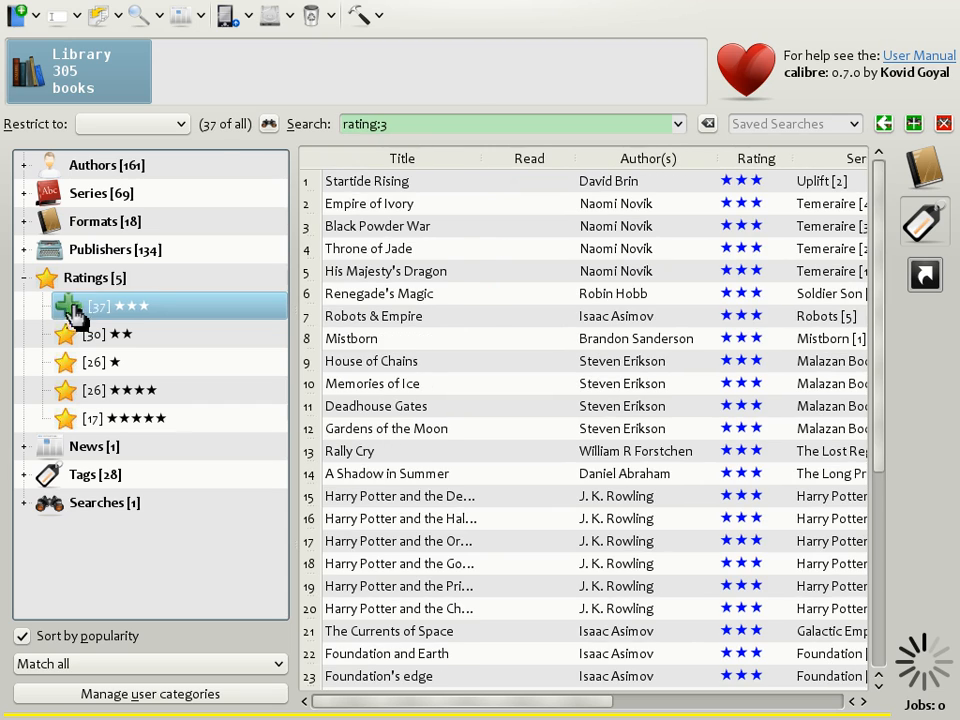
Expand the Authors category and filter the library to books by Isaac Asimov
{"action": "left_click", "coordinate": [22, 166]}
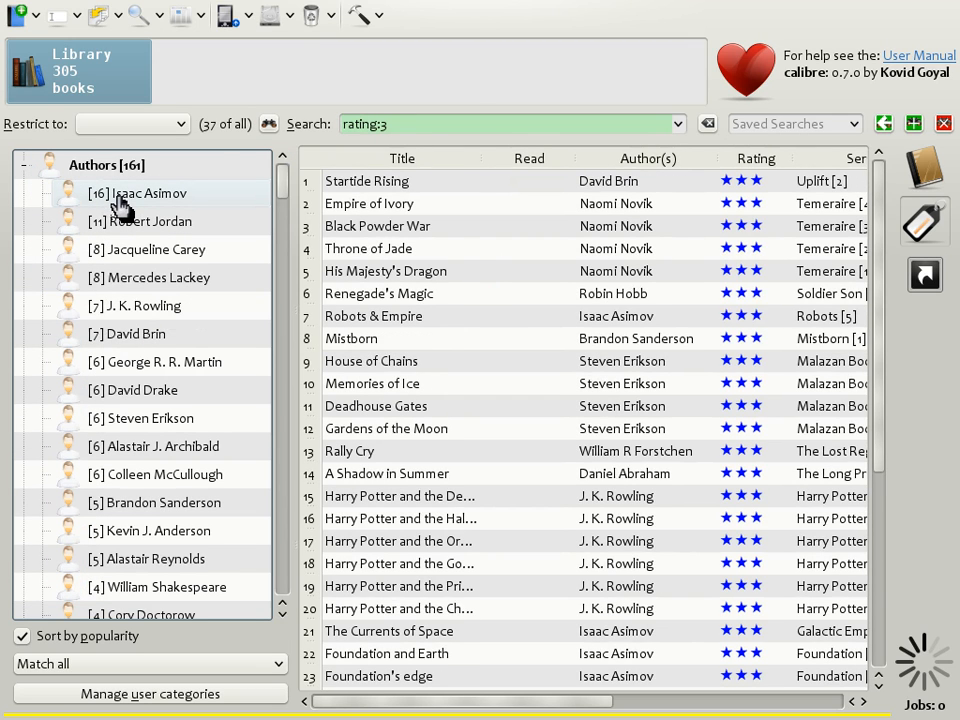
{"action": "left_click", "coordinate": [120, 195]}
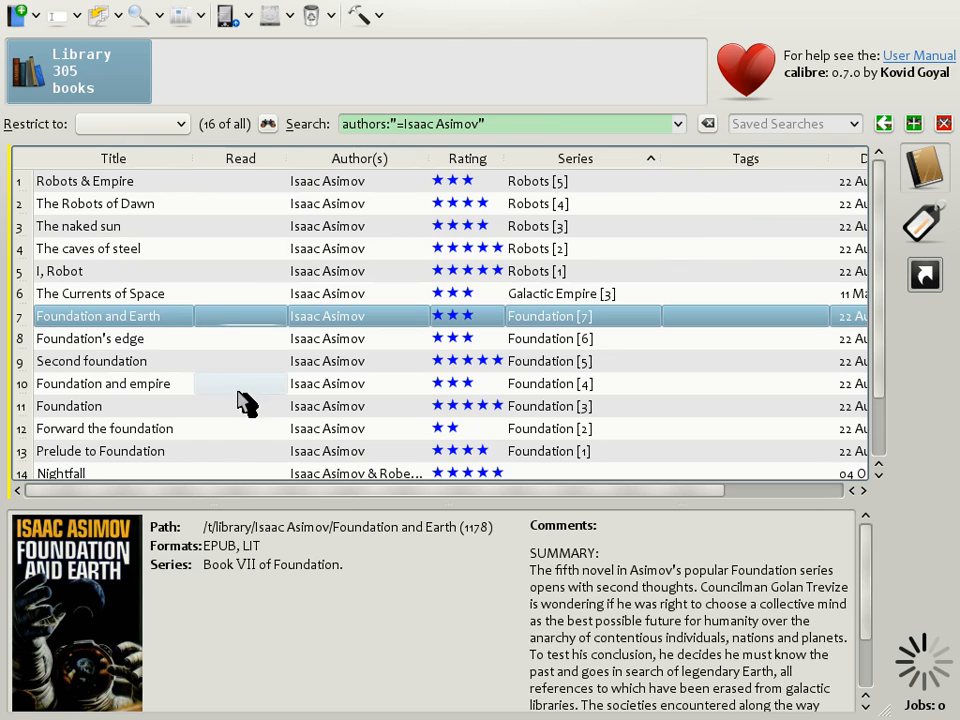
Find similar books to Foundation and Earth that belong to the same series
{"action": "right_click", "coordinate": [104, 325]}
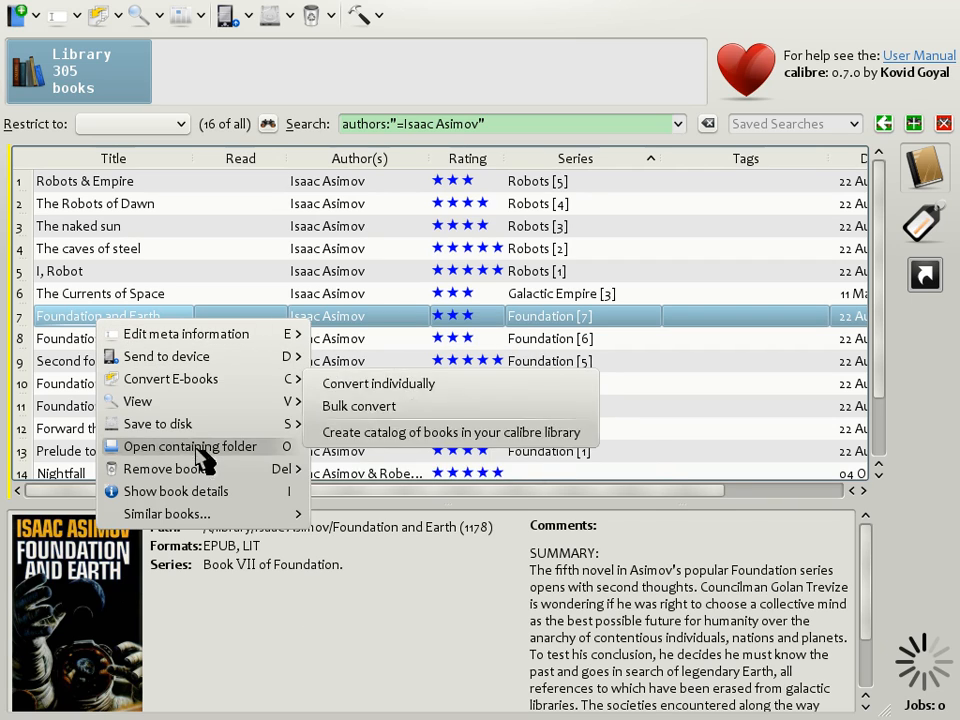
{"action": "mouse_move", "coordinate": [198, 518]}
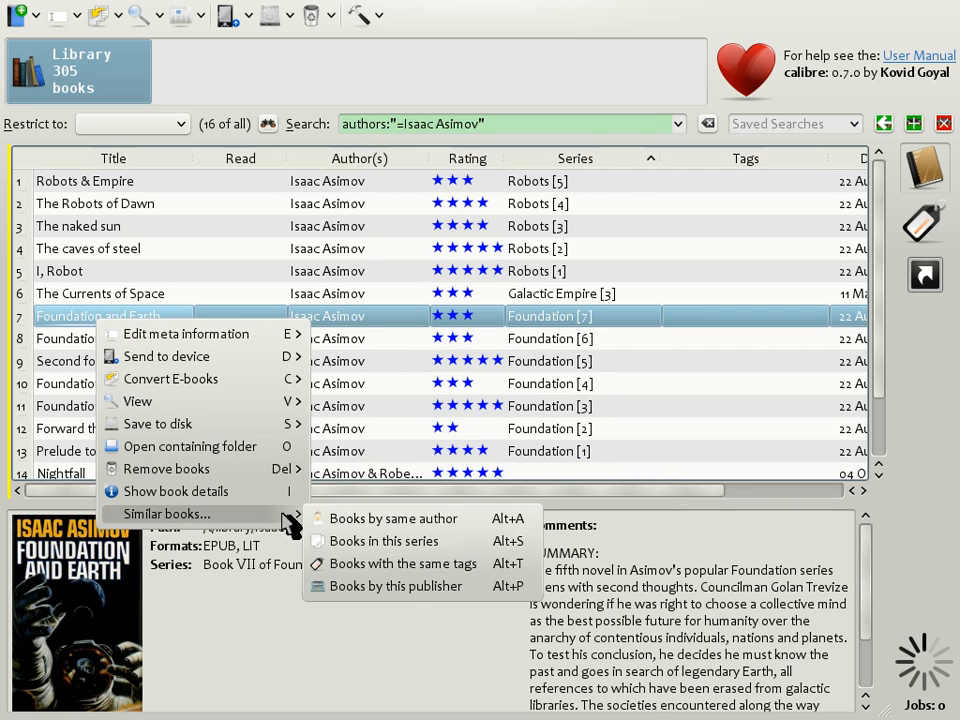
{"action": "left_click", "coordinate": [384, 541]}
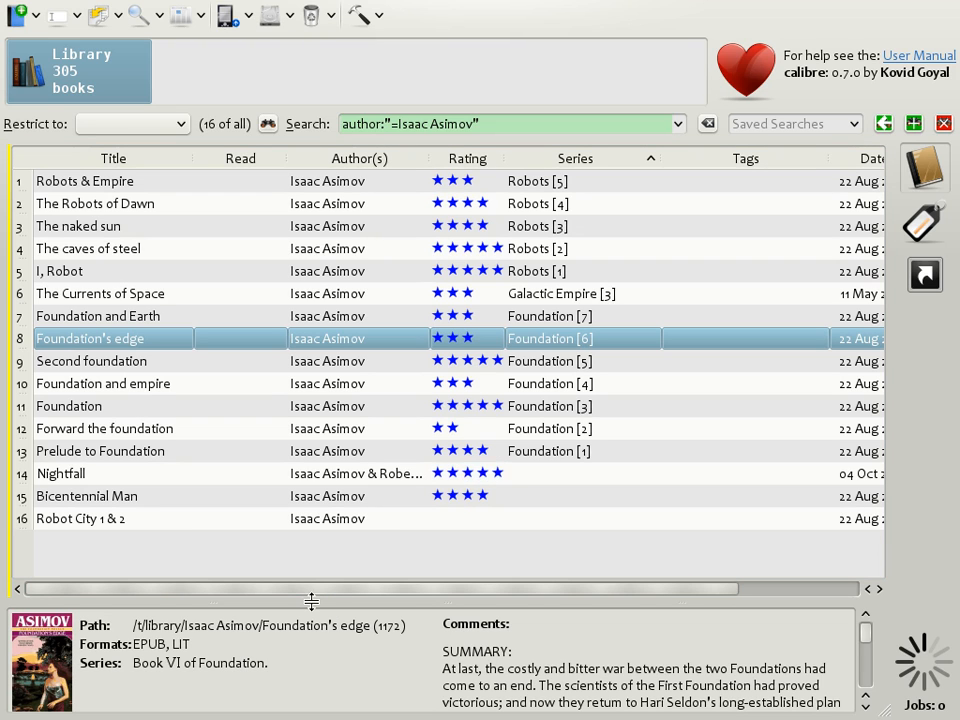
Enlarge the book details pane, select The caves of steel and open its full book details
{"action": "left_click_drag", "start_coordinate": [311, 601], "coordinate": [349, 501]}
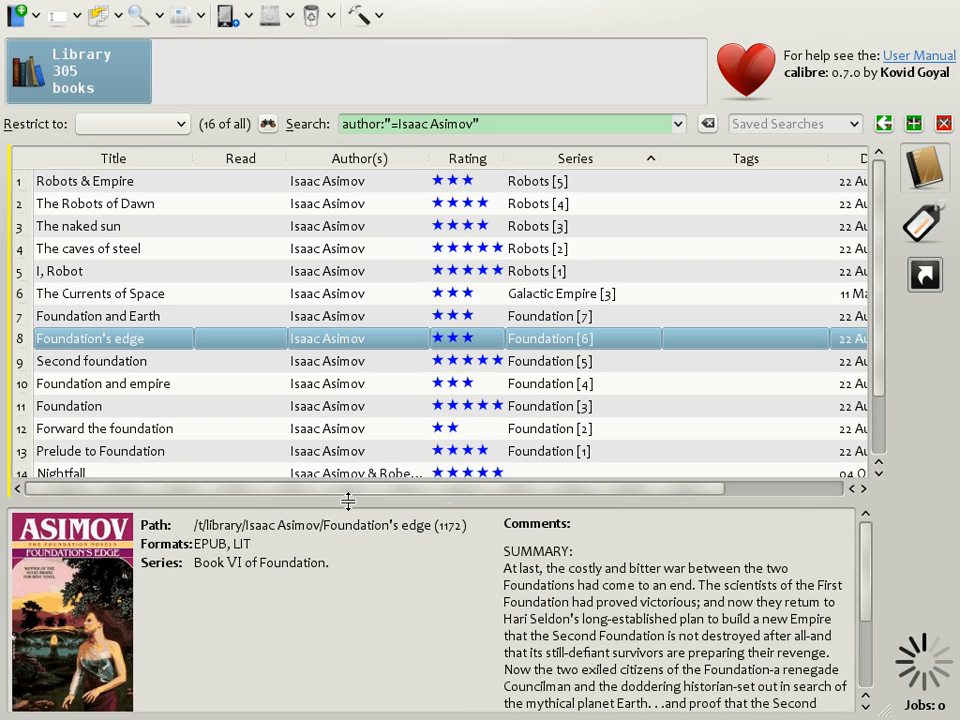
{"action": "left_click", "coordinate": [283, 417]}
{"action": "left_click", "coordinate": [300, 446]}
{"action": "left_click", "coordinate": [317, 332]}
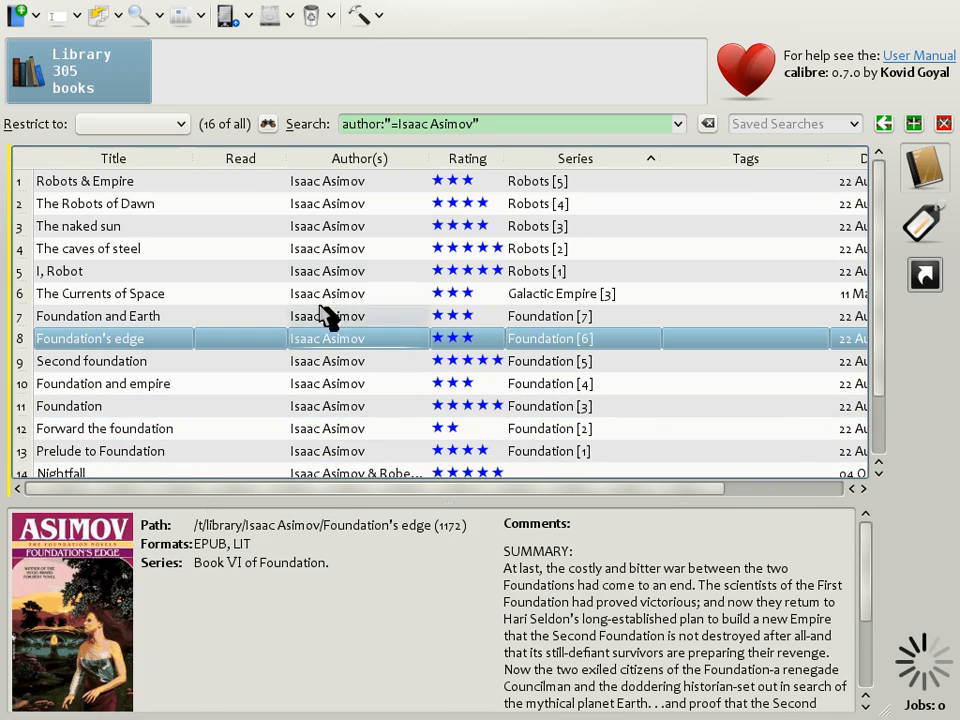
{"action": "left_click", "coordinate": [328, 252]}
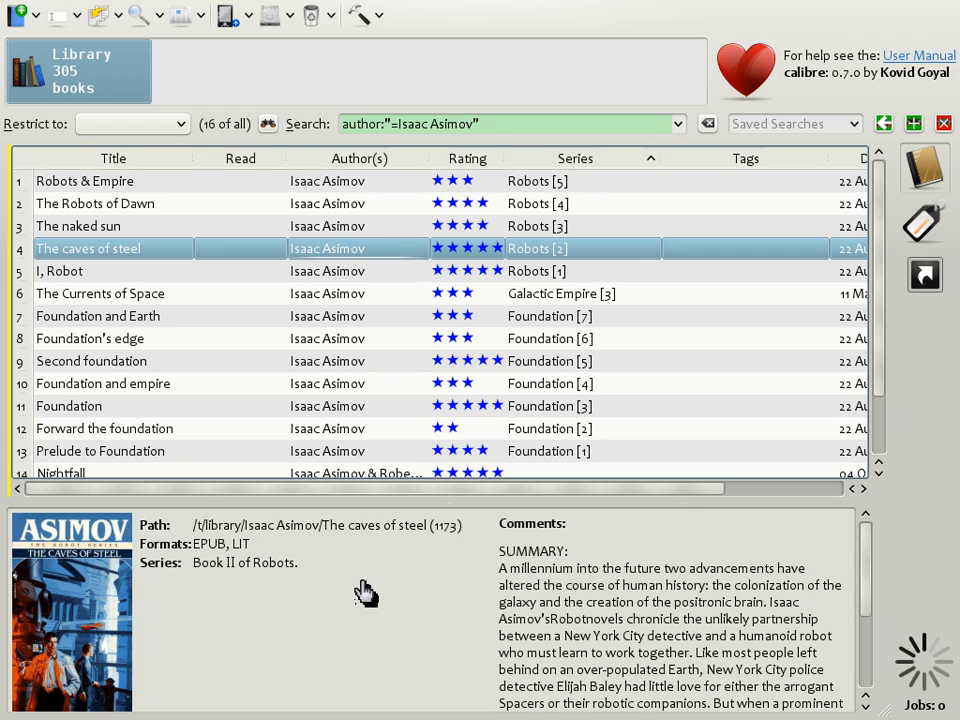
{"action": "left_click", "coordinate": [242, 621]}
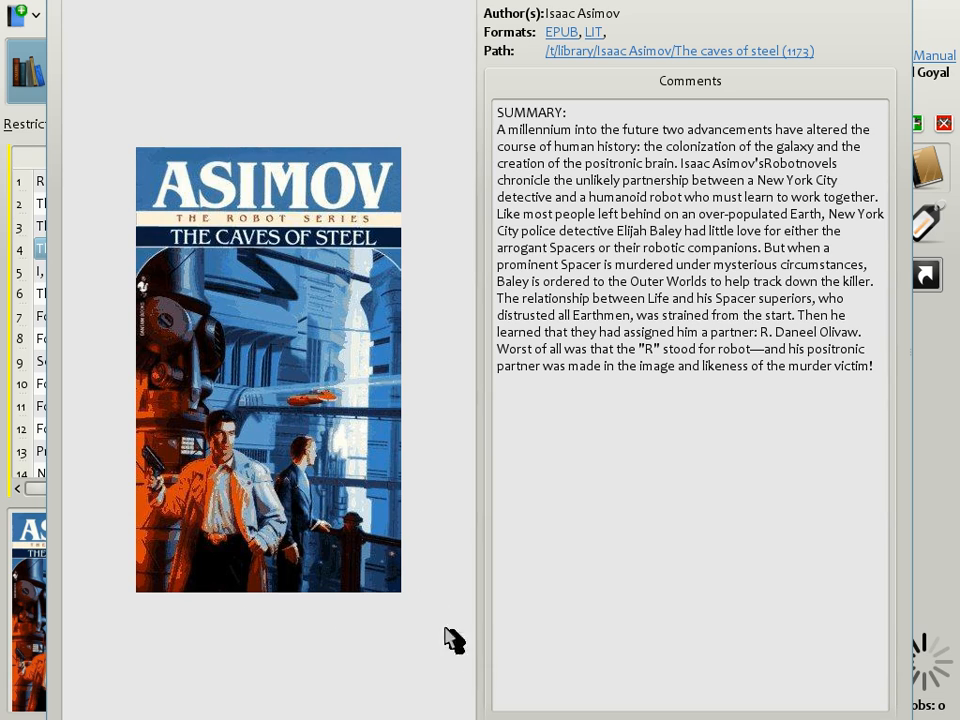
Page forward through the full book details from The caves of steel to Foundation and Earth, and close the details
{"action": "left_click_drag", "start_coordinate": [488, 719], "coordinate": [488, 715]}
{"action": "left_click", "coordinate": [766, 697]}
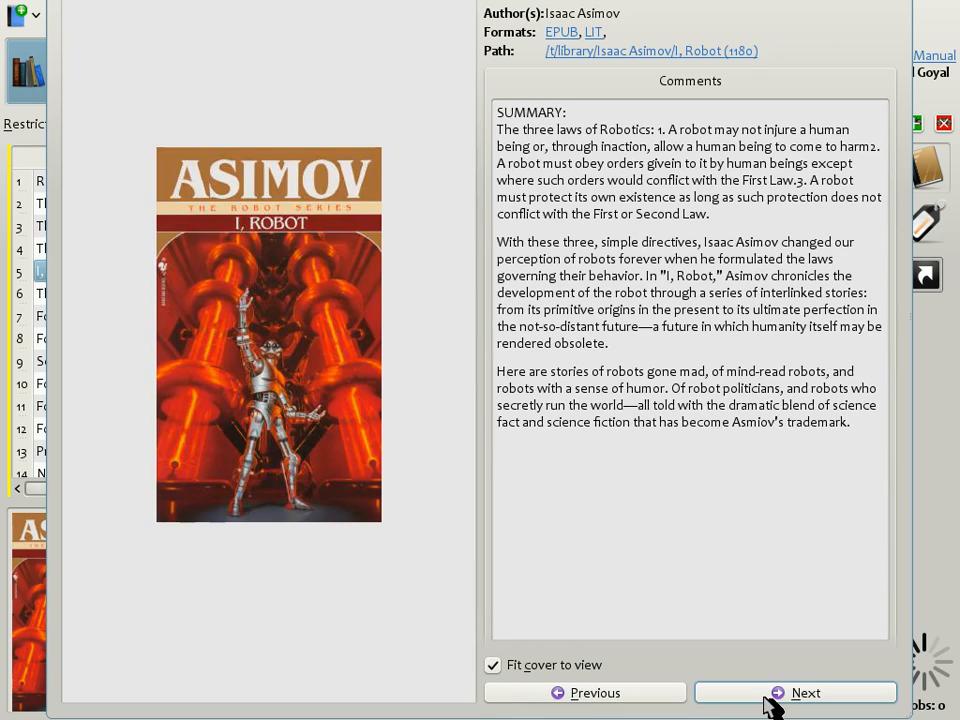
{"action": "left_click", "coordinate": [768, 697]}
{"action": "left_click", "coordinate": [770, 697]}
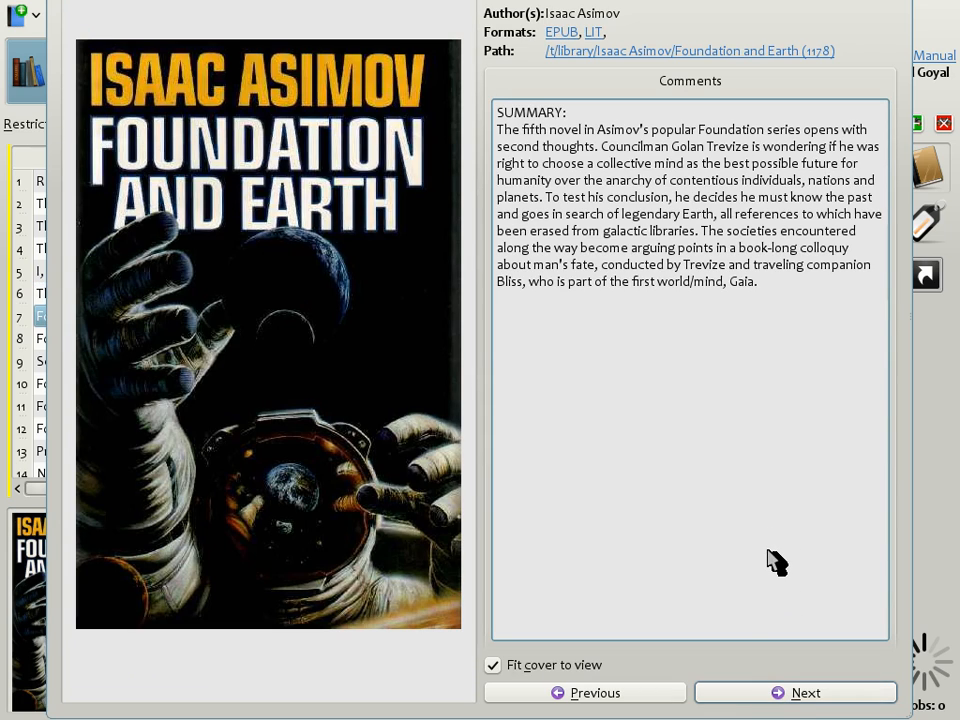
{"action": "key", "text": "Escape"}
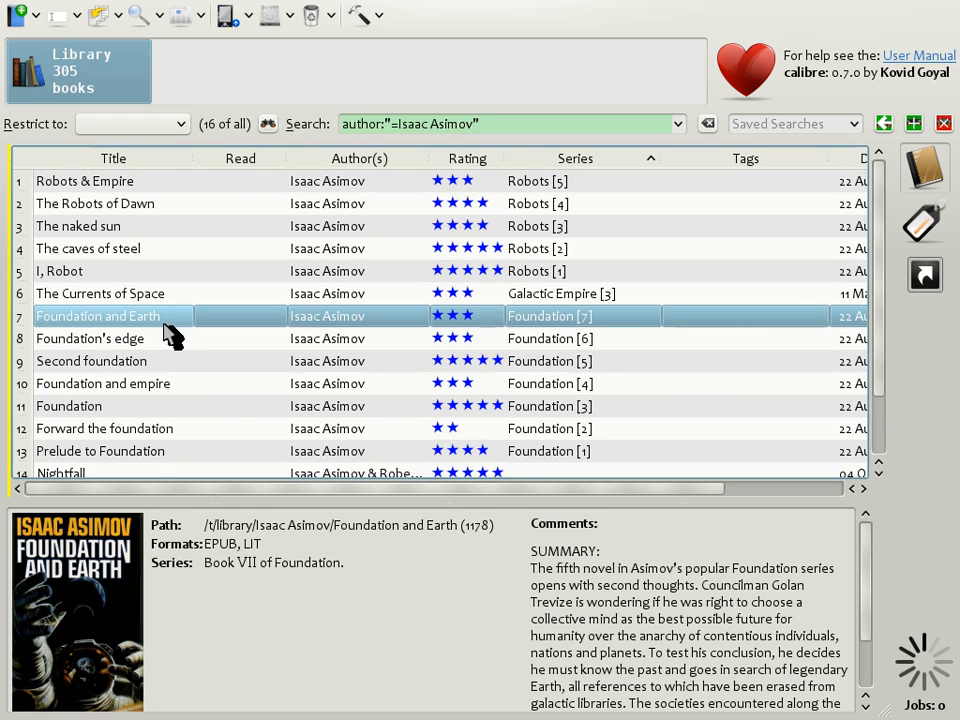
Select Foundation and empire, flip through the Asimov covers in the cover browser to Foundation and Earth, and close it
{"action": "left_click", "coordinate": [230, 388]}
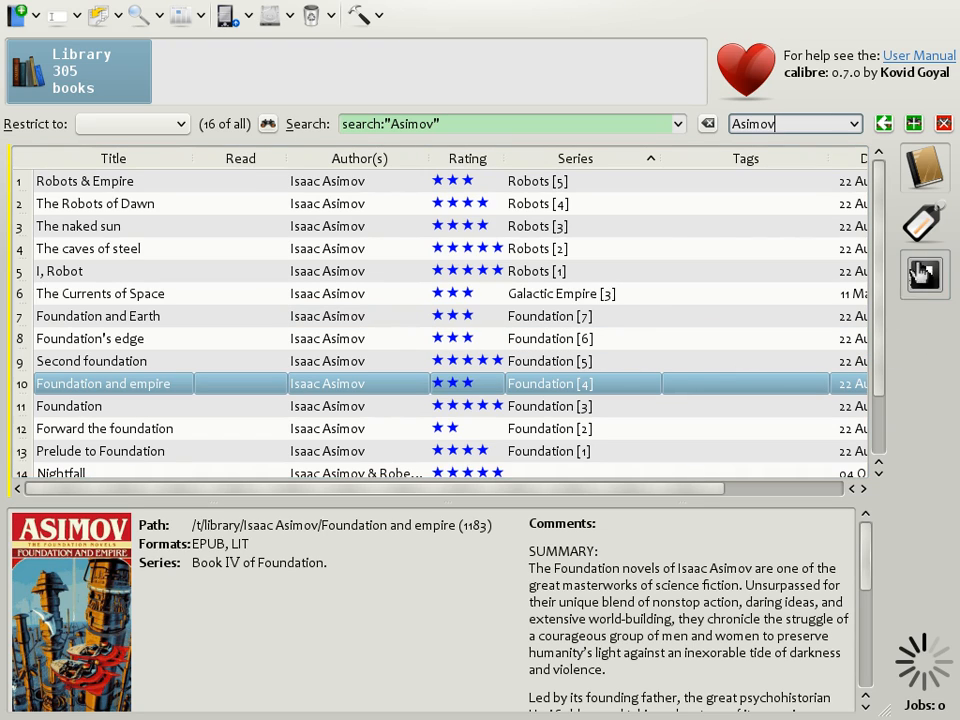
{"action": "left_click", "coordinate": [930, 279]}
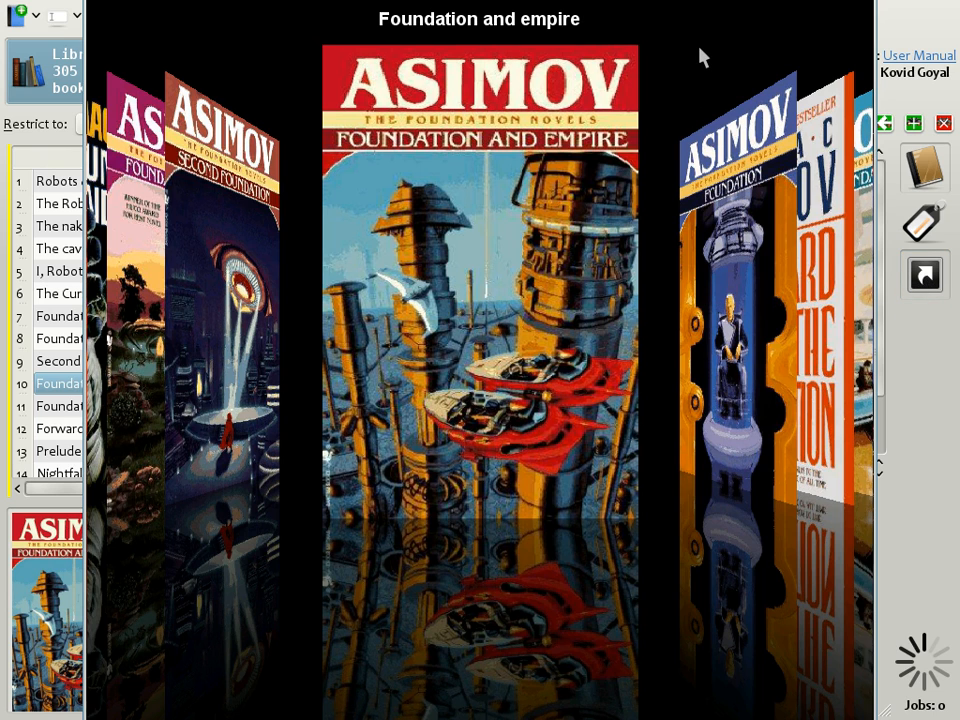
{"action": "scroll", "coordinate": [703, 57], "scroll_direction": "down", "scroll_amount": 4}
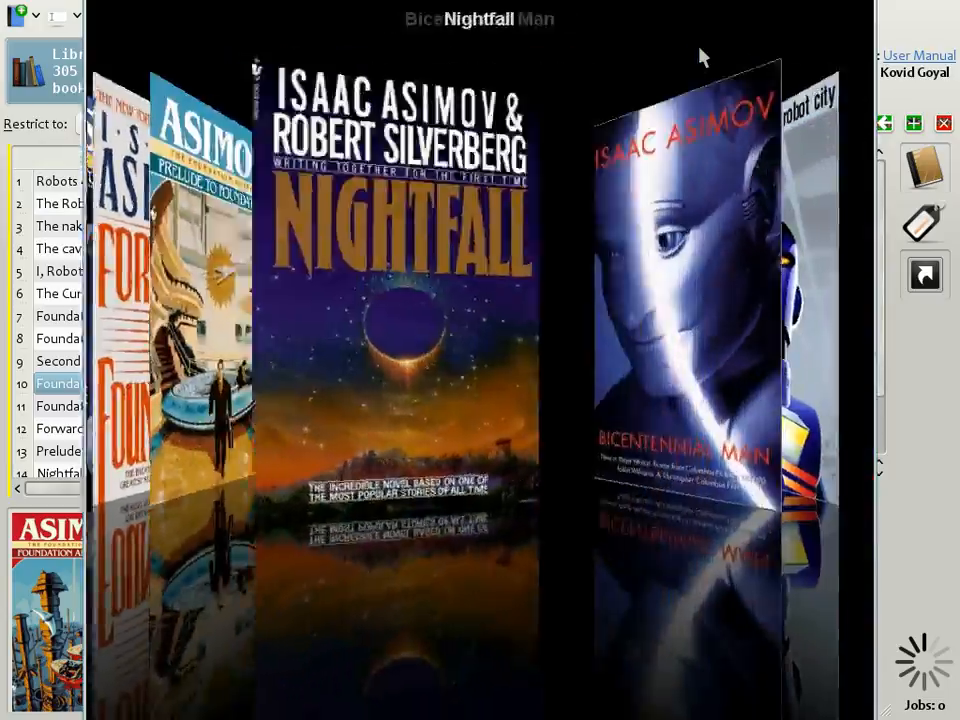
{"action": "scroll", "coordinate": [703, 57], "scroll_direction": "down", "scroll_amount": 2}
{"action": "scroll", "coordinate": [703, 57], "scroll_direction": "up", "scroll_amount": 8}
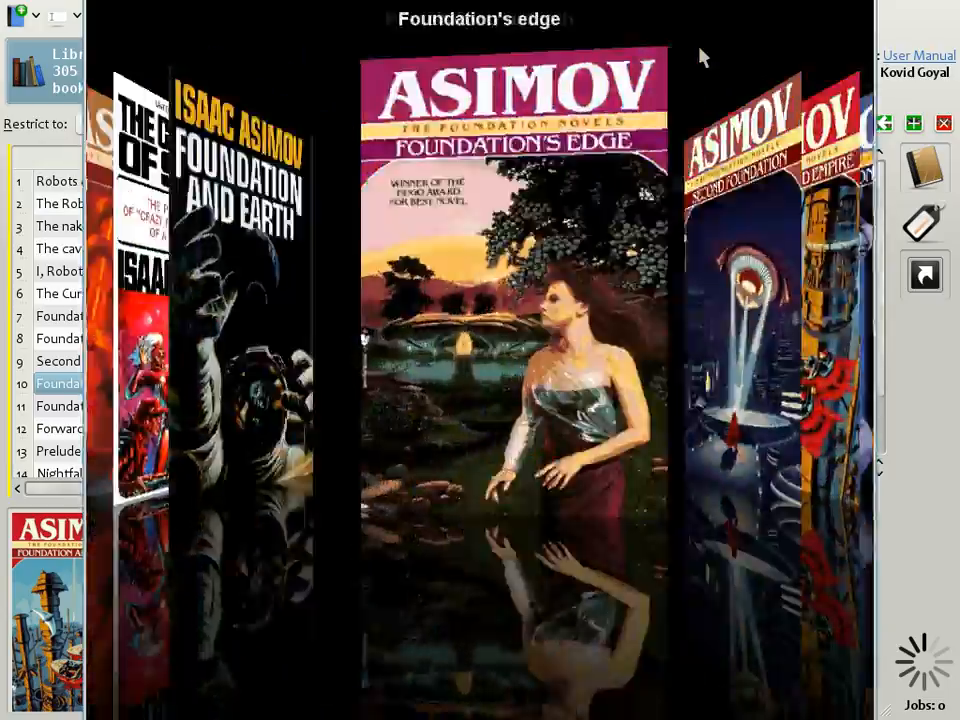
{"action": "scroll", "coordinate": [703, 57], "scroll_direction": "up", "scroll_amount": 1}
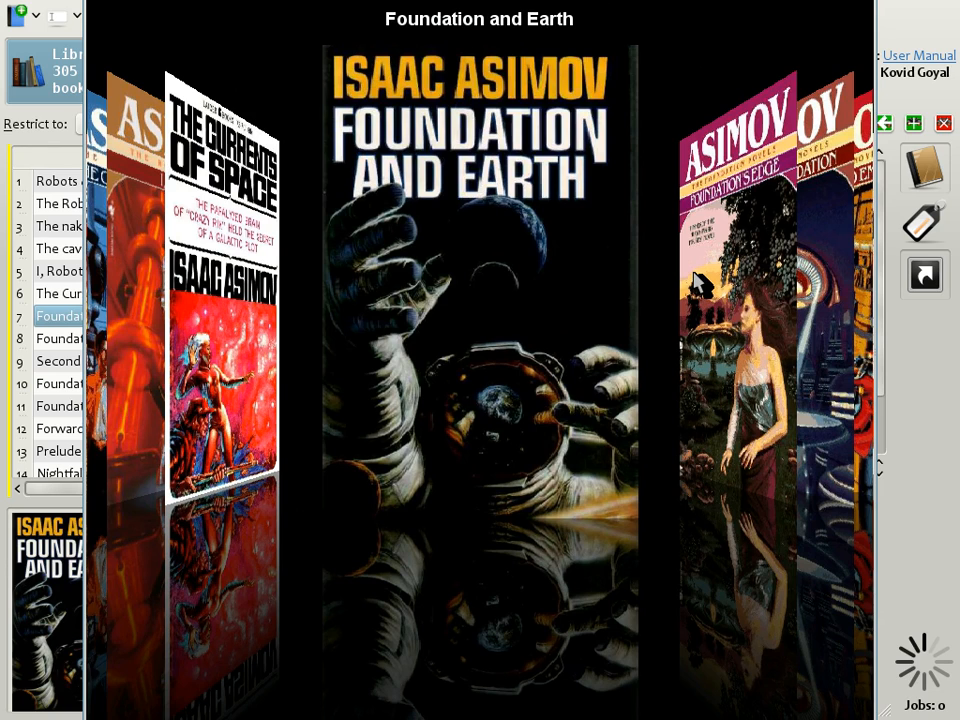
{"action": "key", "text": "Escape"}
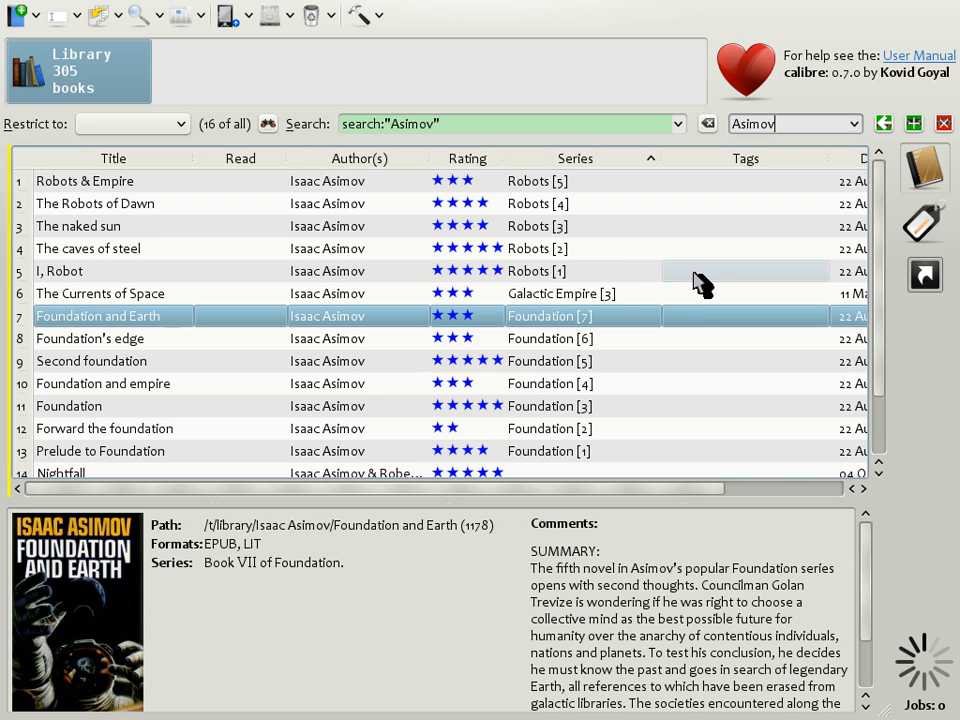
Look up the separate-window option for the cover browser in the Interface preferences and leave without saving
{"action": "left_click", "coordinate": [358, 18]}
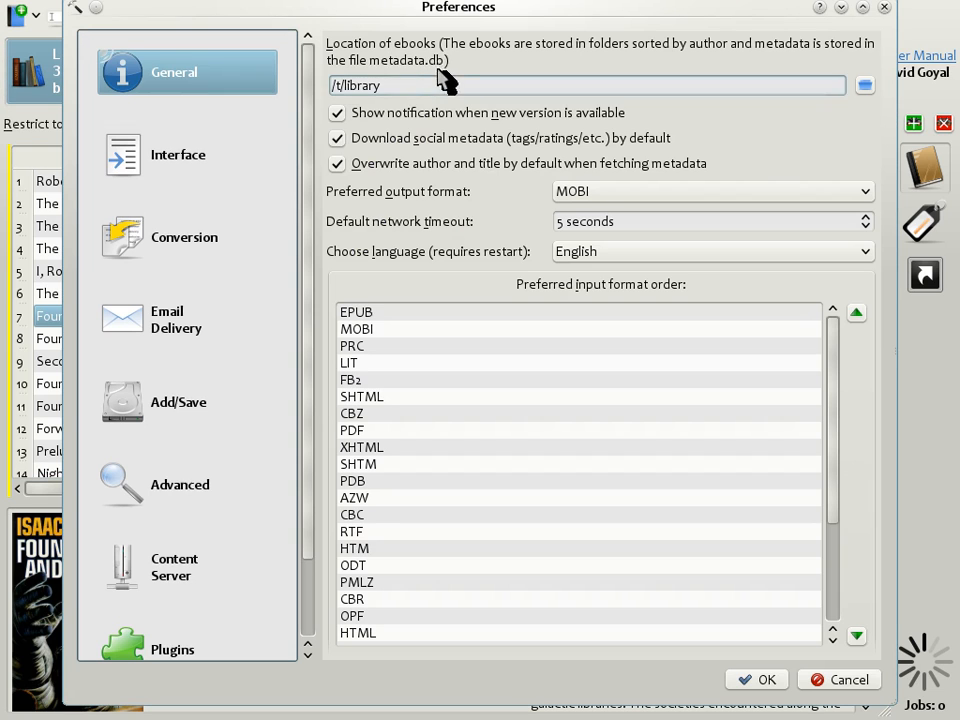
{"action": "left_click", "coordinate": [240, 170]}
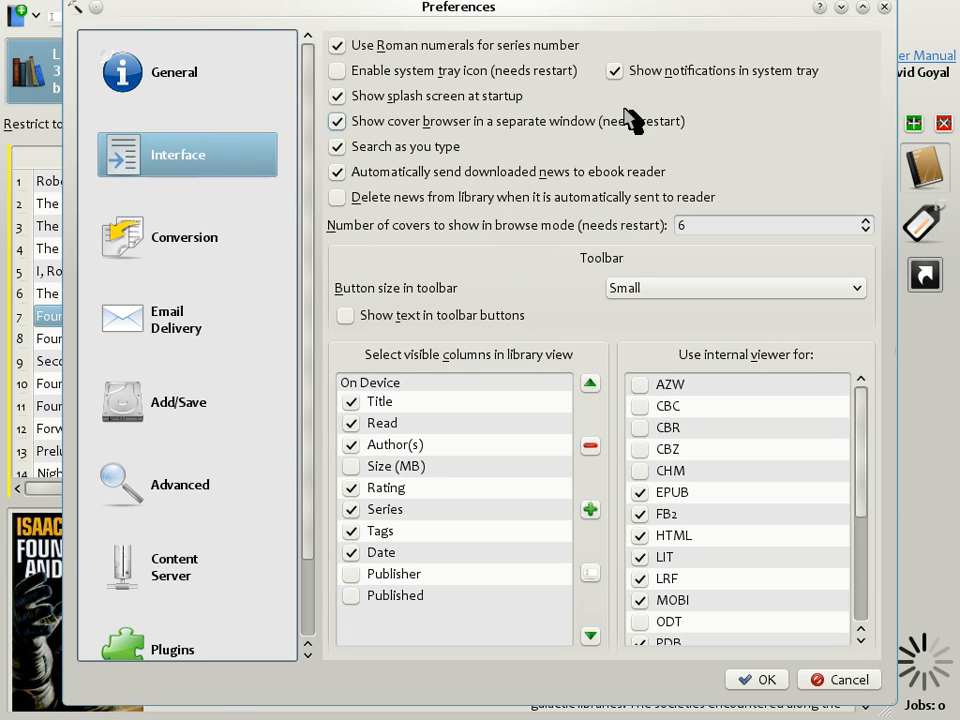
{"action": "left_click", "coordinate": [840, 682]}
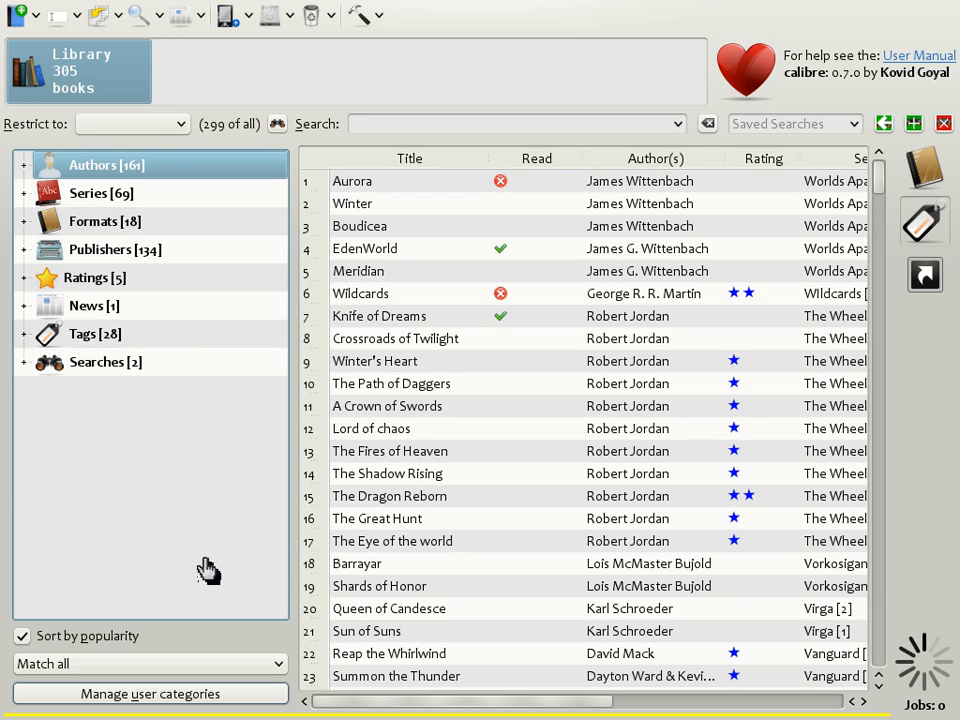
Create a user category named Favorite Authors, with the available items filtered to Authors
{"action": "left_click", "coordinate": [160, 695]}
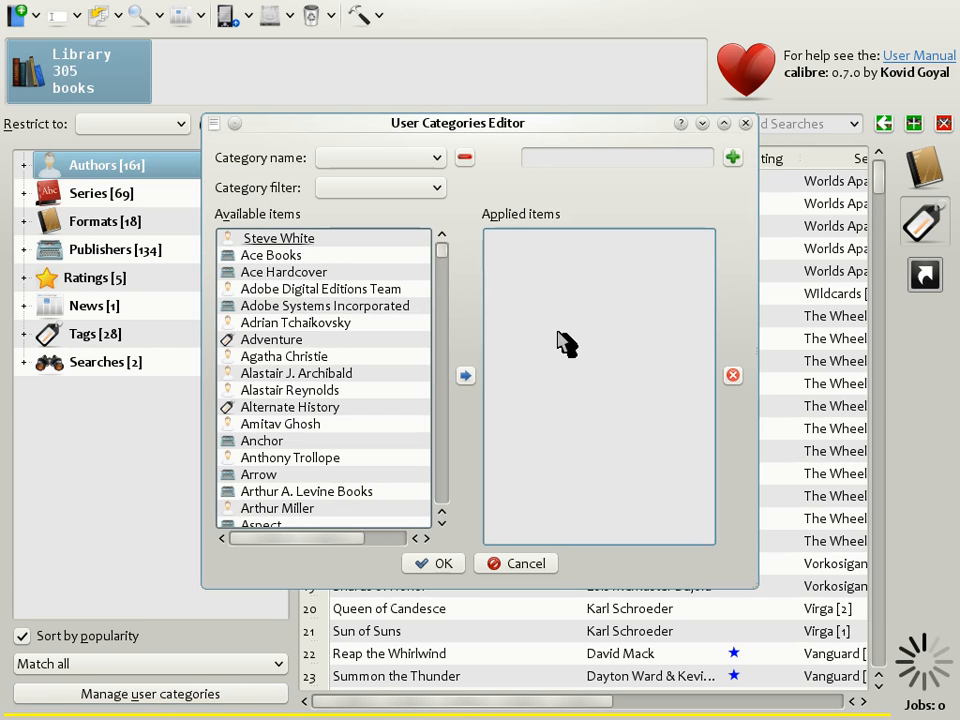
{"action": "left_click", "coordinate": [439, 194]}
{"action": "left_click", "coordinate": [425, 229]}
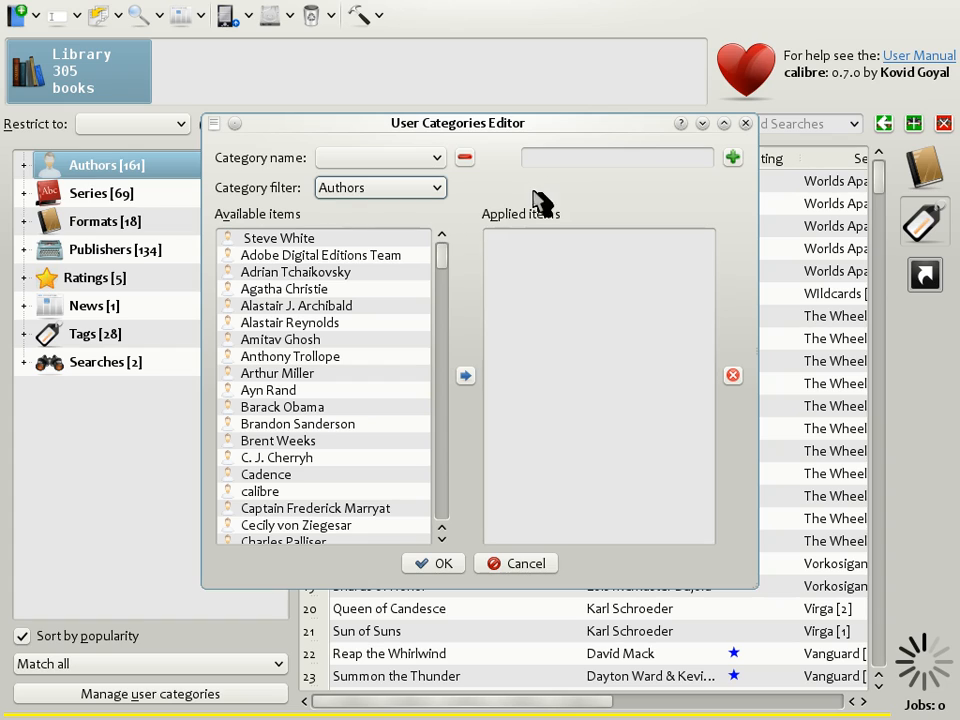
{"action": "left_click", "coordinate": [553, 163]}
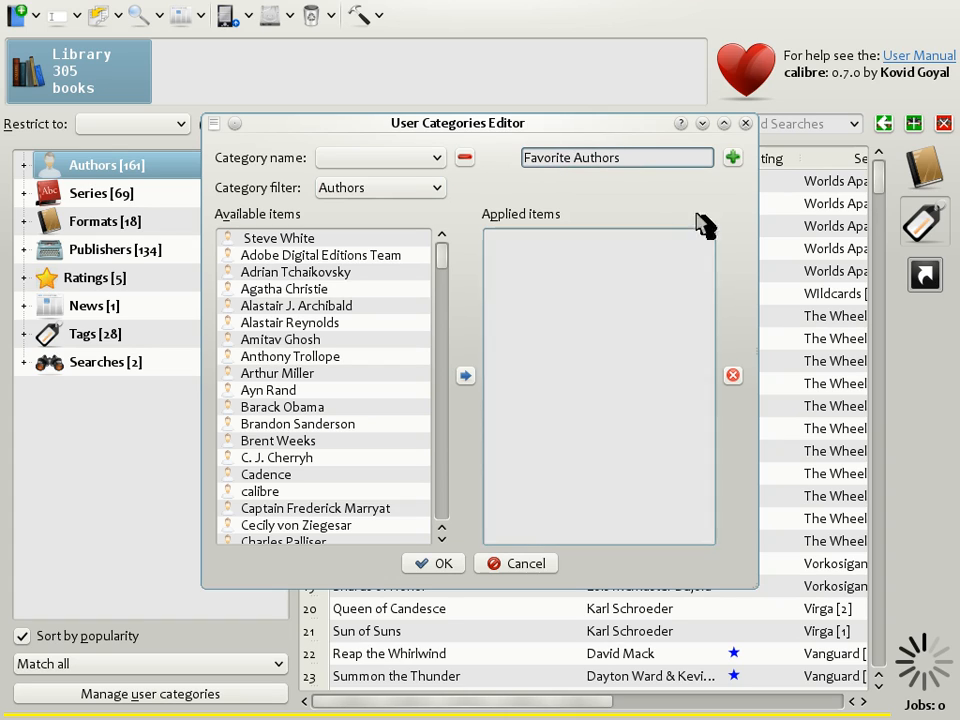
{"action": "left_click", "coordinate": [733, 159]}
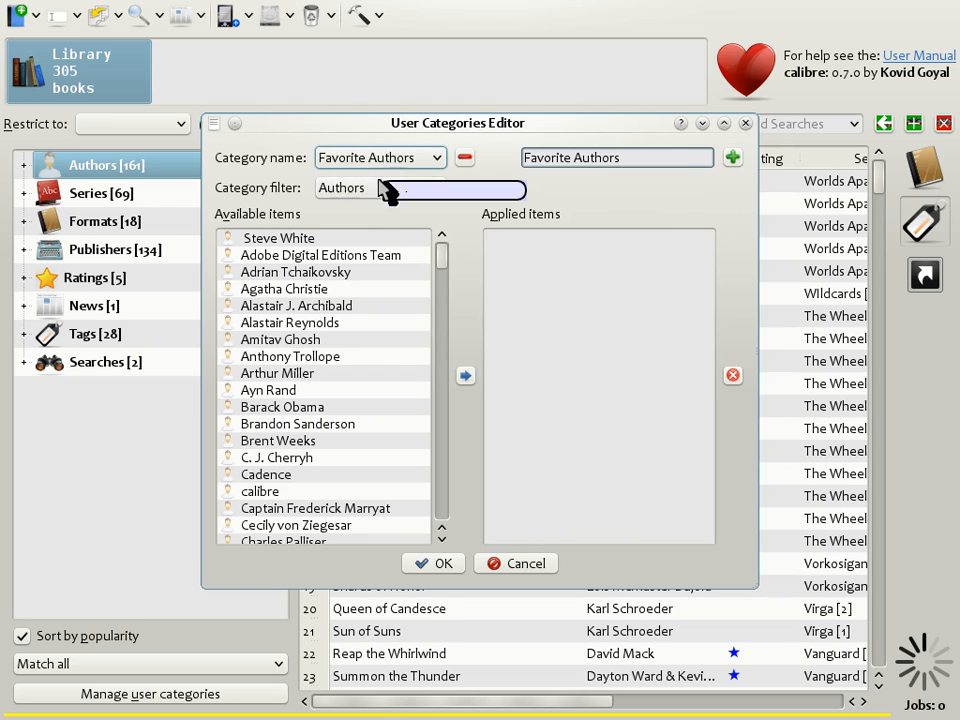
Add Adrian Tchaikovsky, Amitav Ghosh, Arthur Miller, Brent Weeks, Captain Frederick Marryat and Cecily von Ziegesar to Favorite Authors and save the category
{"action": "left_click", "coordinate": [377, 273]}
{"action": "left_click", "coordinate": [375, 339], "text": "ctrl"}
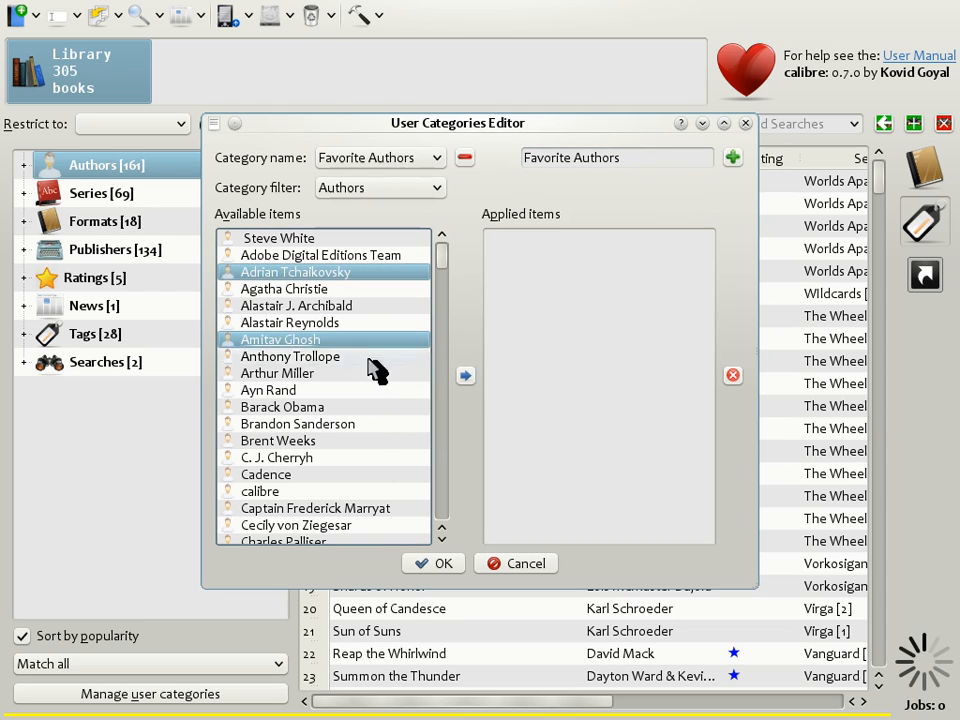
{"action": "left_click", "coordinate": [373, 373], "text": "ctrl"}
{"action": "left_click", "coordinate": [372, 441], "text": "ctrl"}
{"action": "left_click", "coordinate": [372, 526], "text": "ctrl"}
{"action": "left_click", "coordinate": [378, 508], "text": "ctrl"}
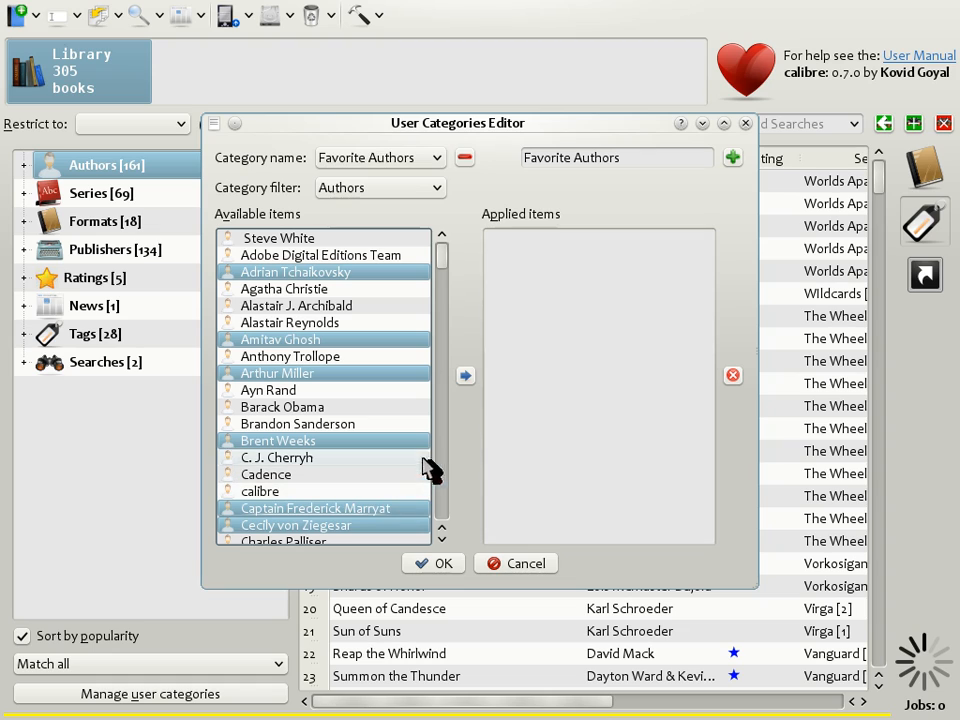
{"action": "left_click", "coordinate": [466, 376]}
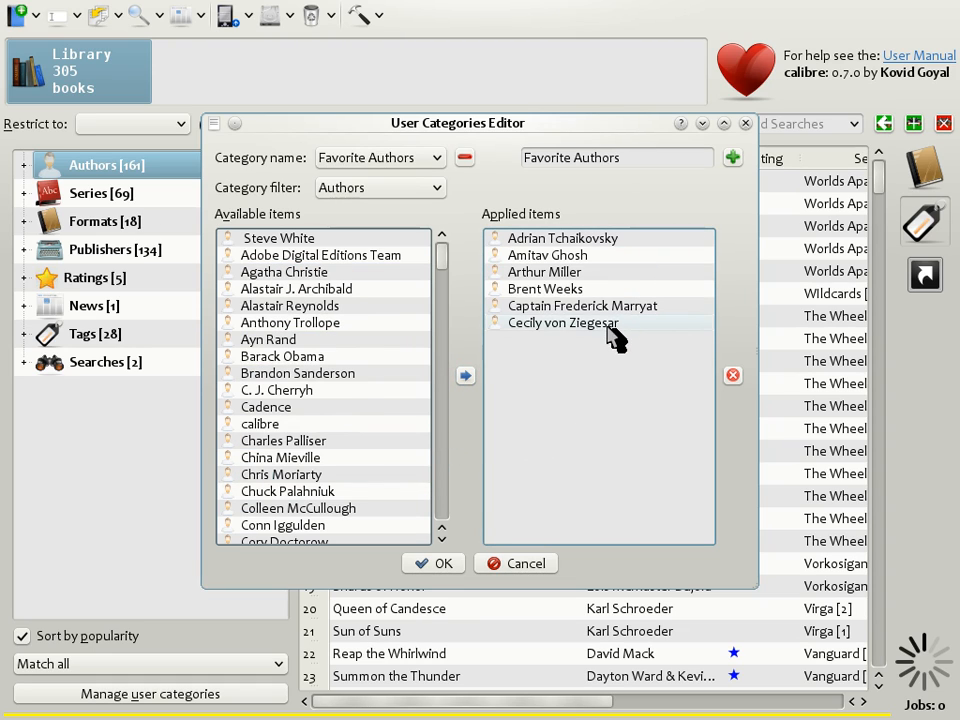
{"action": "left_click", "coordinate": [443, 565]}
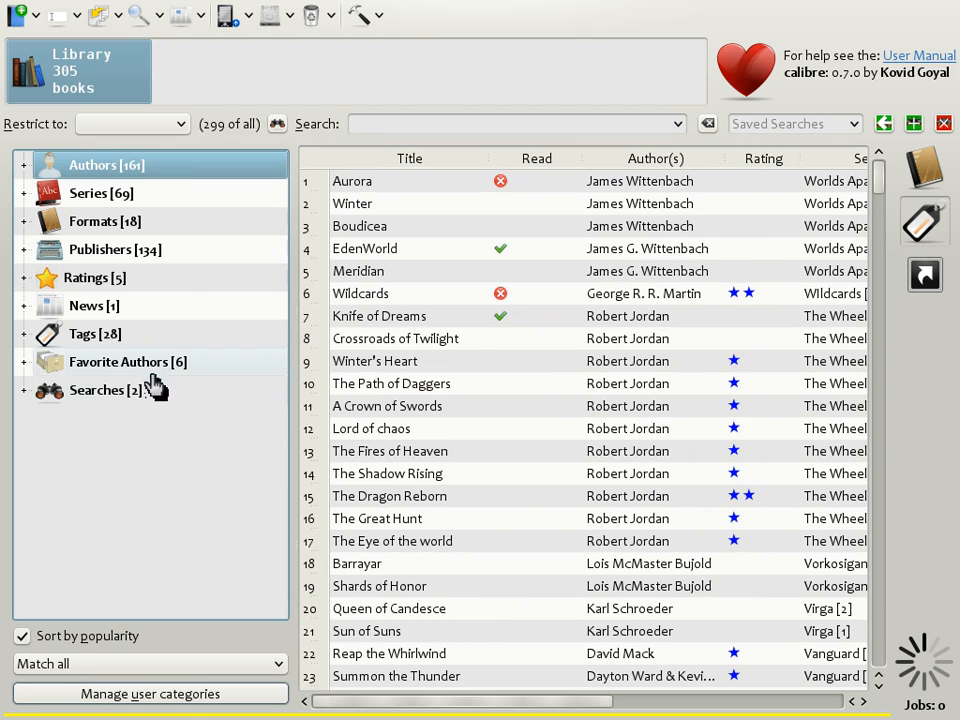
Expand the Favorite Authors category in the tag browser to review its authors
{"action": "left_click", "coordinate": [23, 364]}
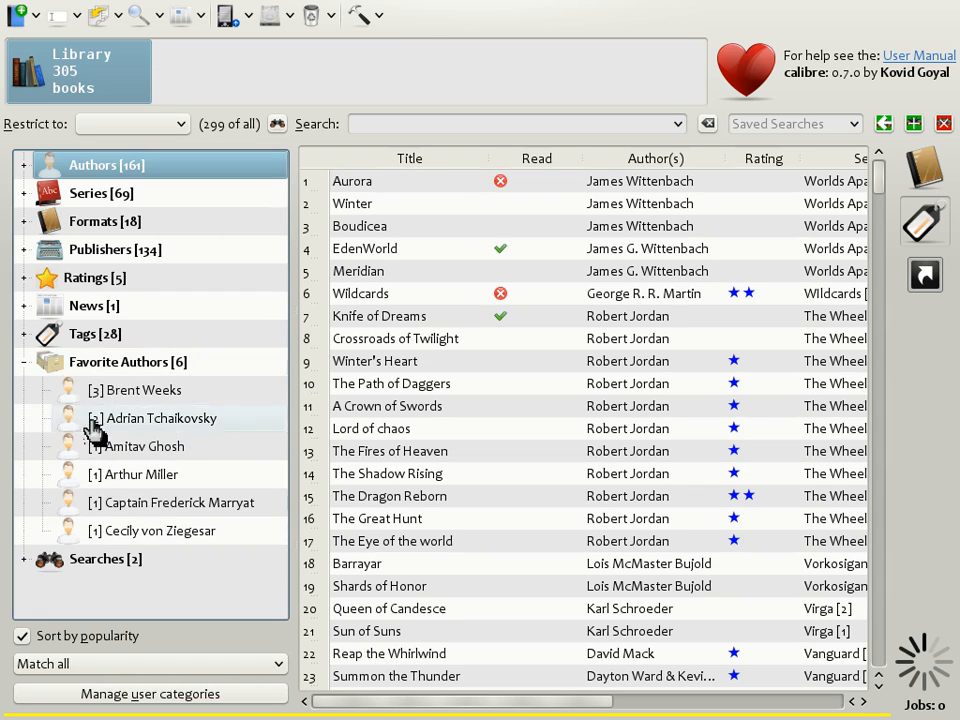
{"action": "left_click", "coordinate": [23, 363]}
{"action": "left_click", "coordinate": [23, 364]}
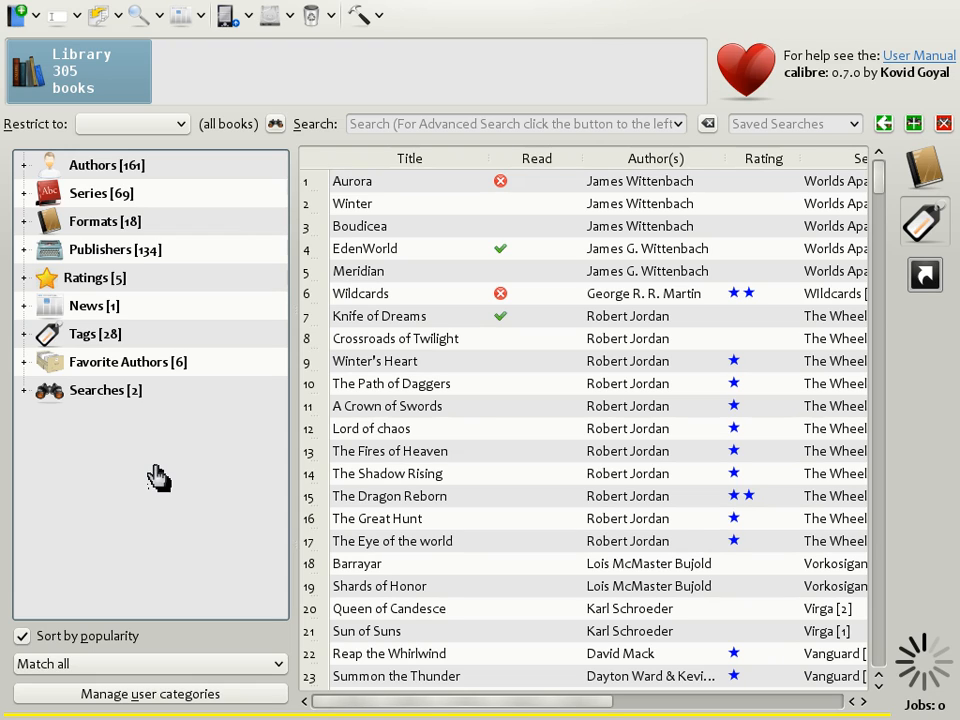
Hide the Publishers category from the tag browser
{"action": "right_click", "coordinate": [86, 258]}
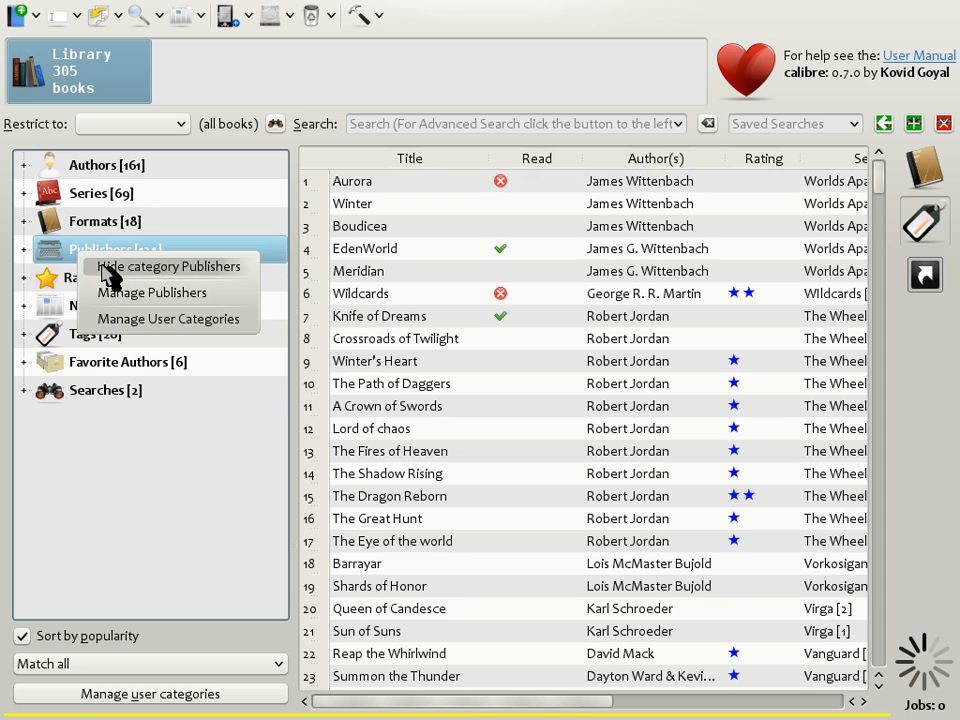
{"action": "left_click", "coordinate": [170, 270]}
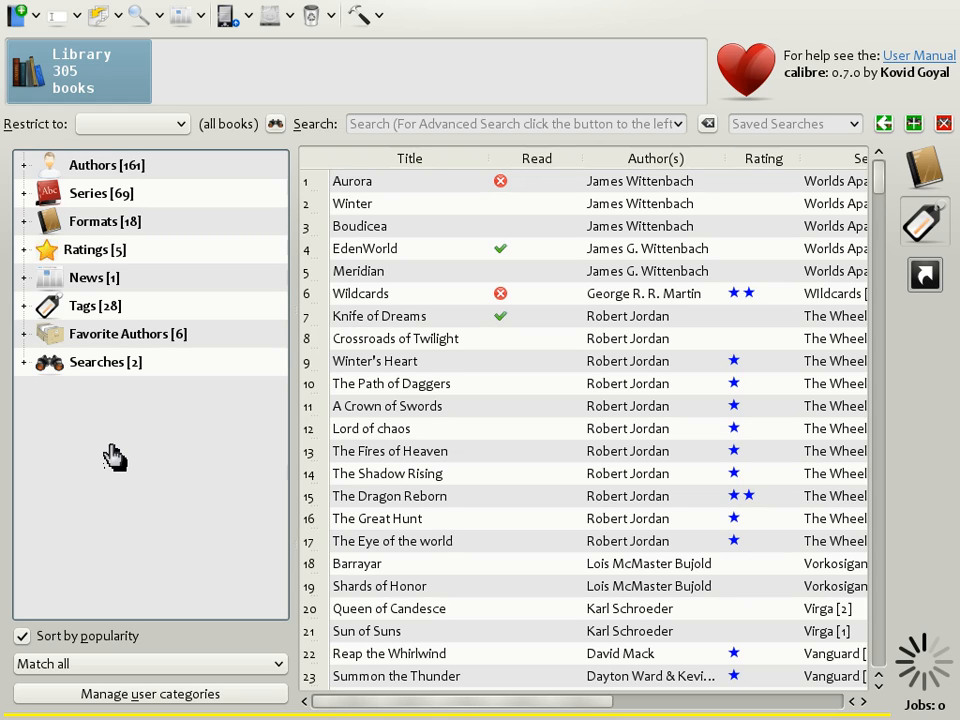
Rename the Valdemar series to Valdemaar, check its books by filtering the library on it, and clear the filter
{"action": "left_click", "coordinate": [31, 197]}
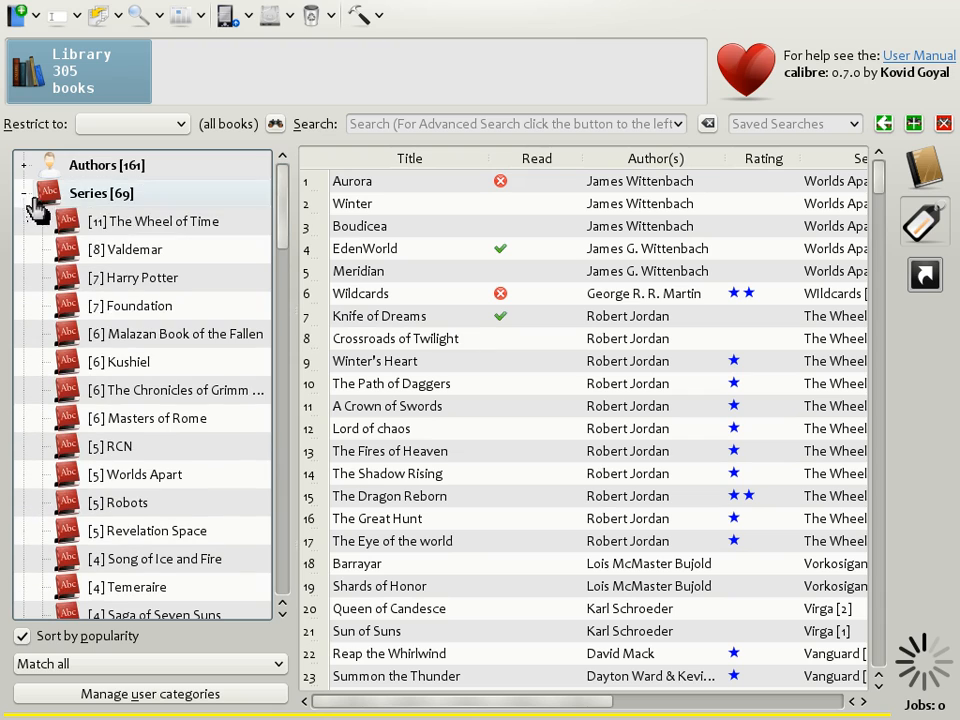
{"action": "right_click", "coordinate": [143, 256]}
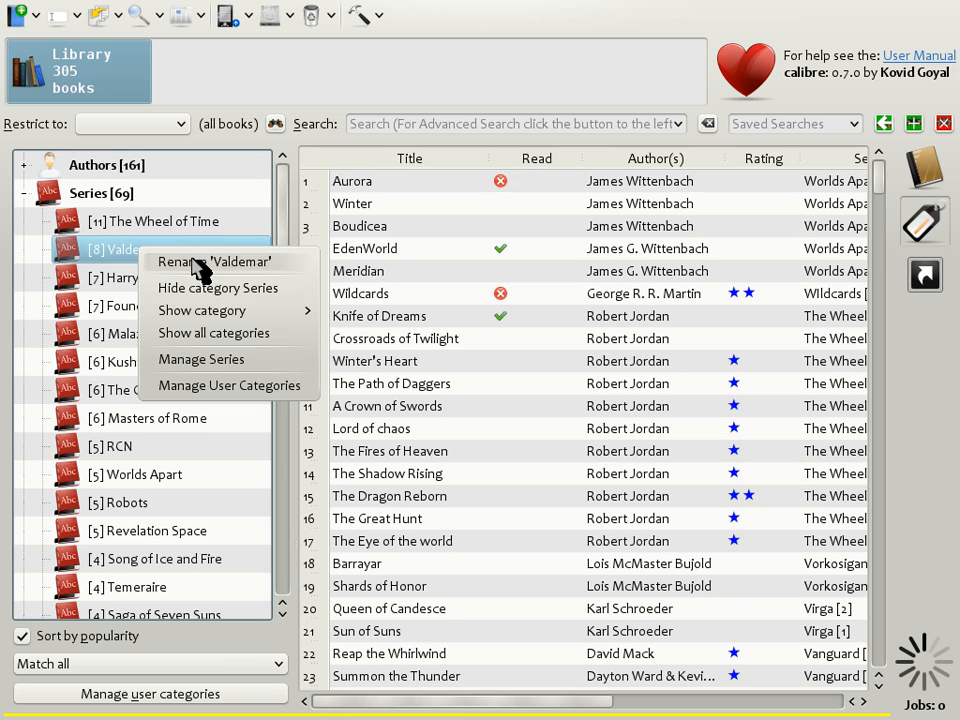
{"action": "left_click", "coordinate": [208, 262]}
{"action": "left_click", "coordinate": [145, 249]}
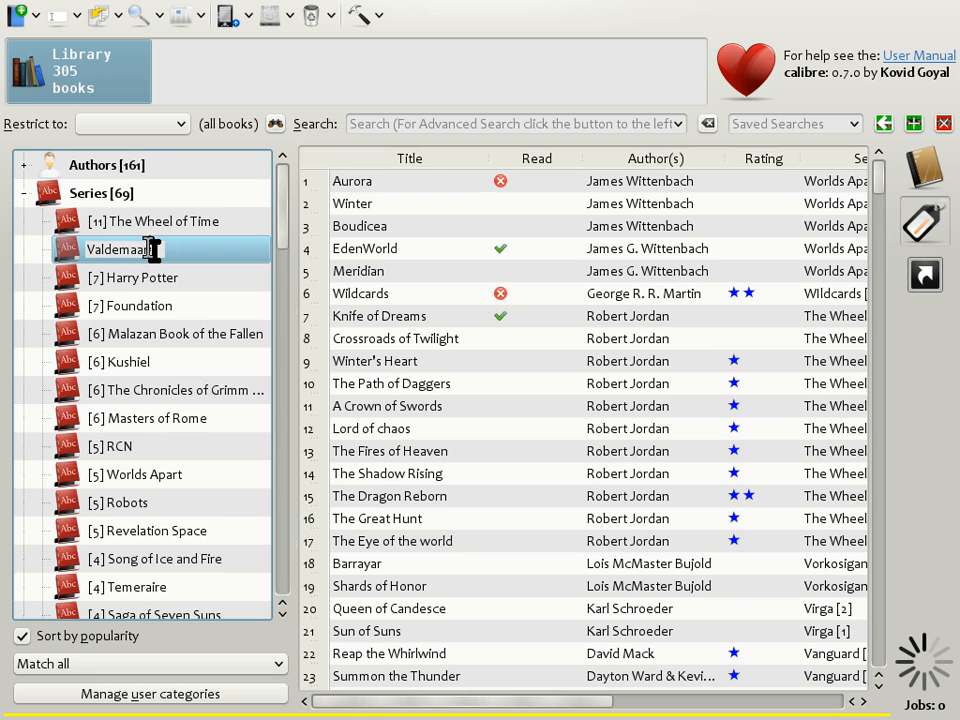
{"action": "type", "text": "a"}
{"action": "key", "text": "Return"}
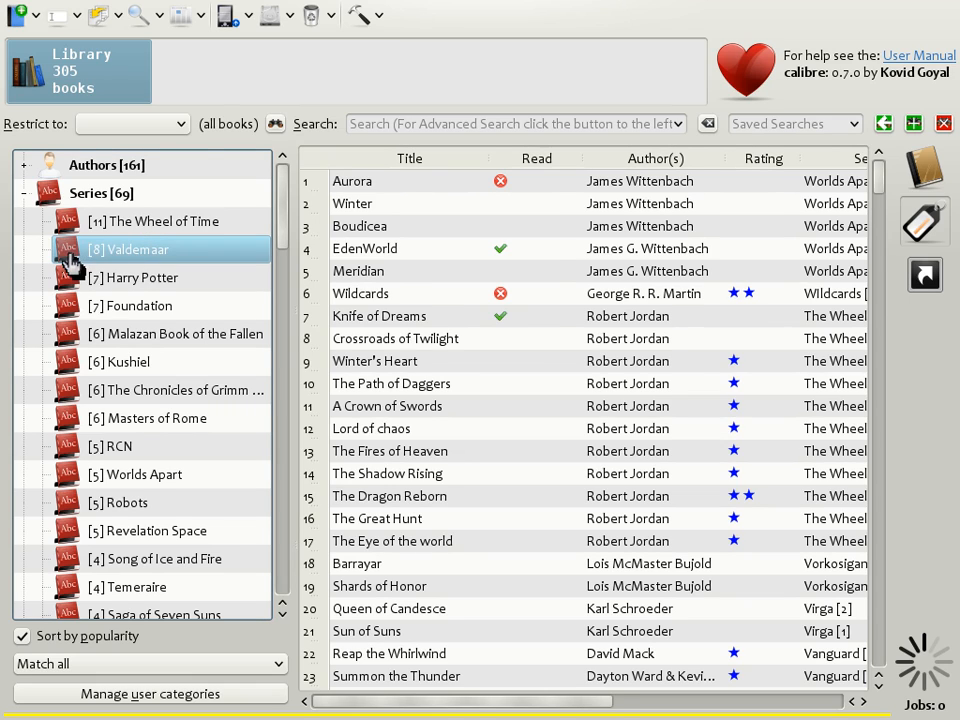
{"action": "left_click", "coordinate": [70, 256]}
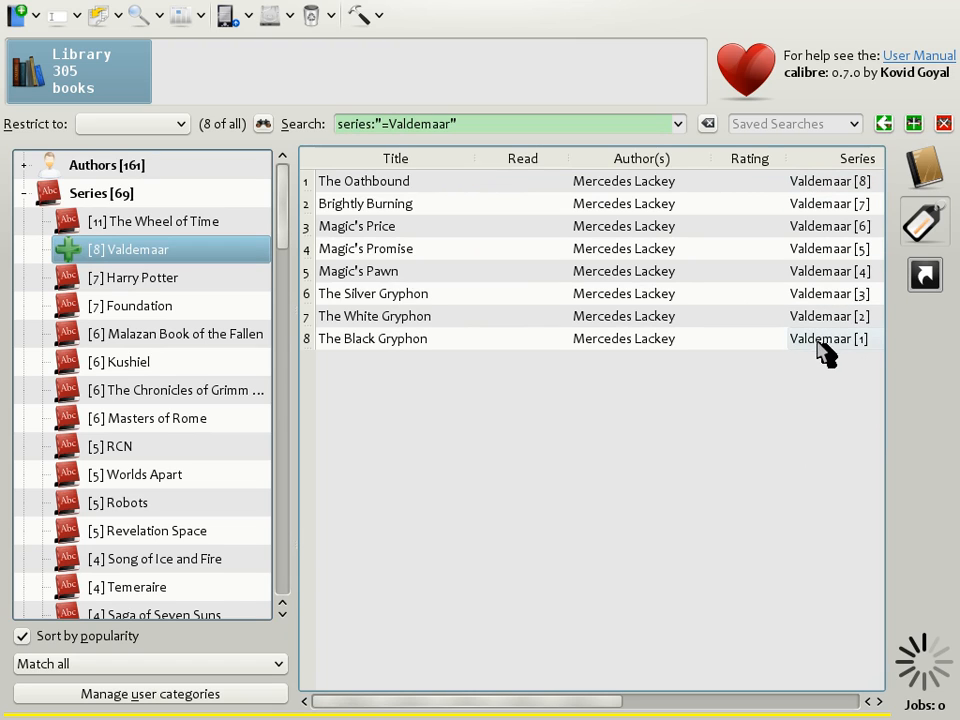
{"action": "key", "text": "Escape"}
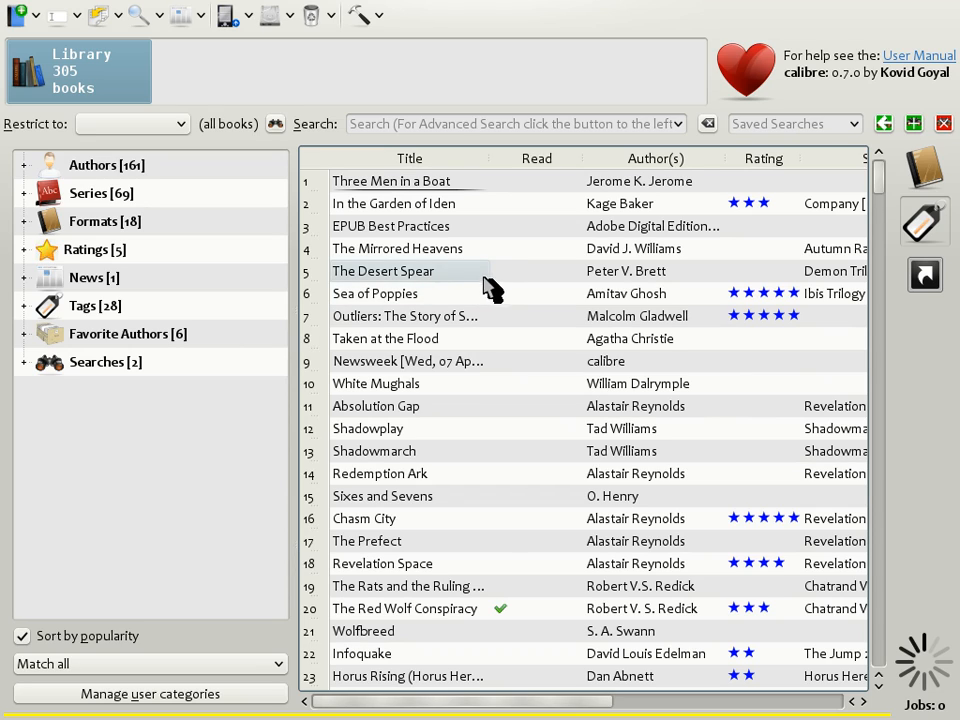
Search the library for books with date:>2010-04 and check the Date column of the matches
{"action": "left_click", "coordinate": [378, 125]}
{"action": "type", "text": "date:2010-04"}
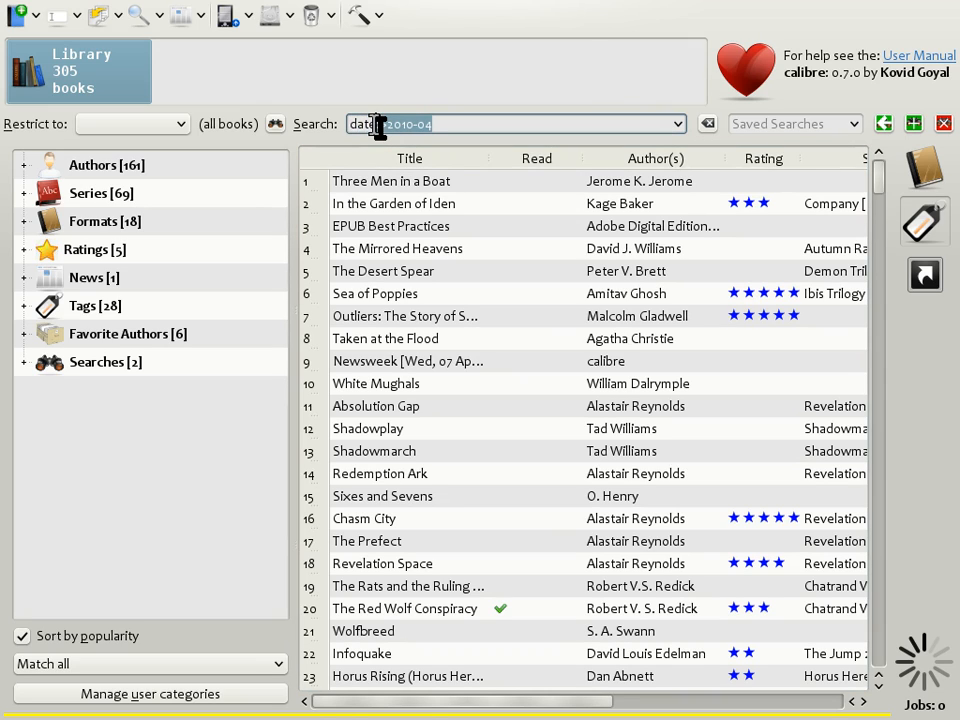
{"action": "key", "text": "Return"}
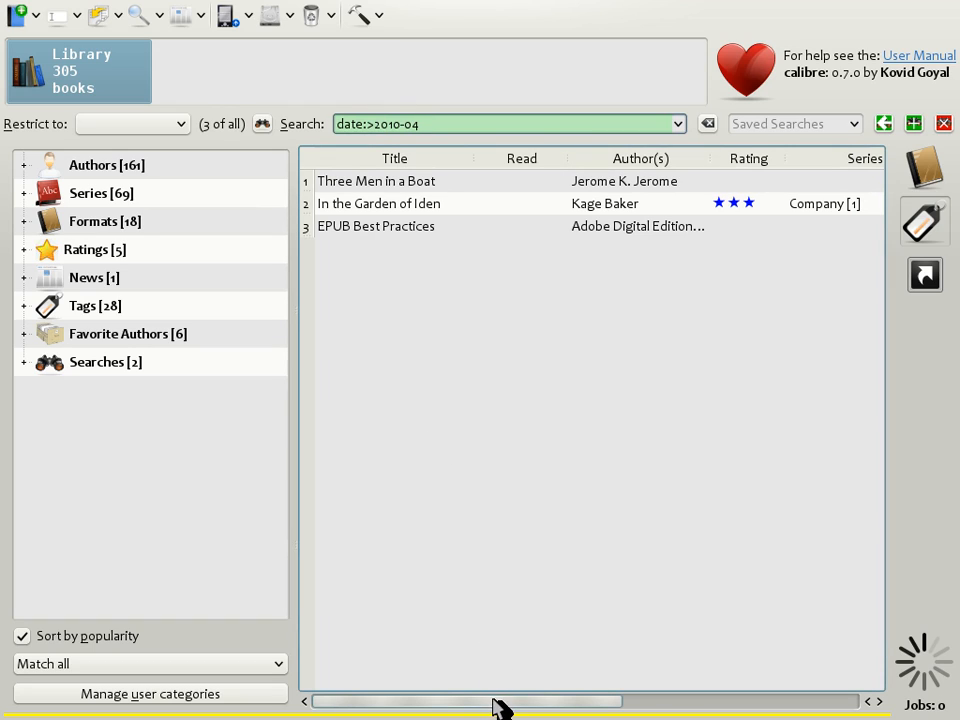
{"action": "left_click_drag", "start_coordinate": [535, 694], "coordinate": [731, 668]}
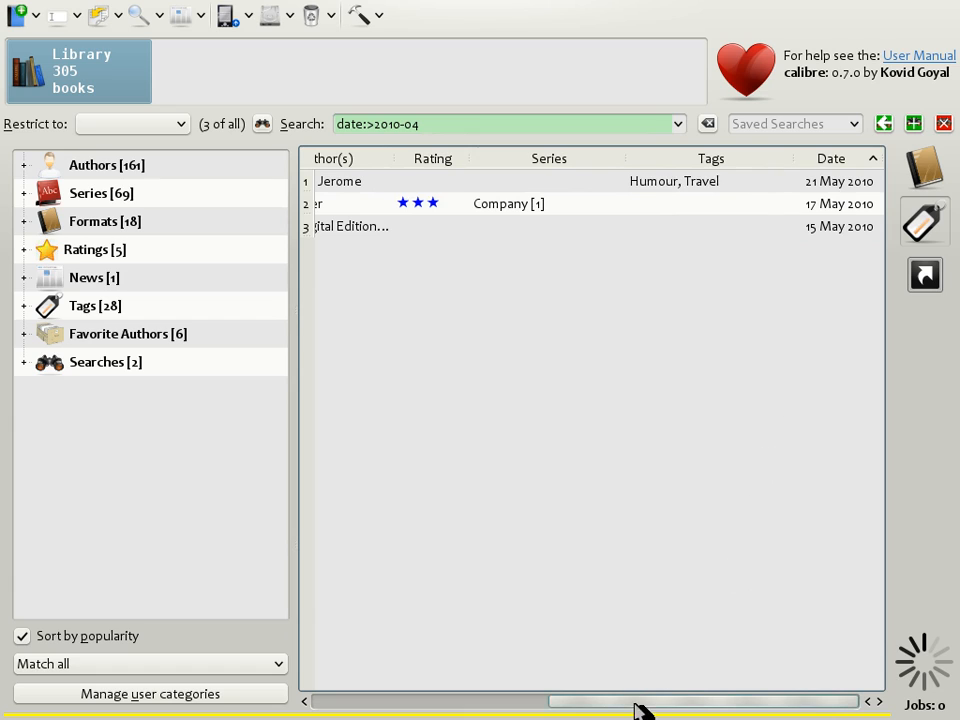
{"action": "left_click_drag", "start_coordinate": [643, 712], "coordinate": [415, 708]}
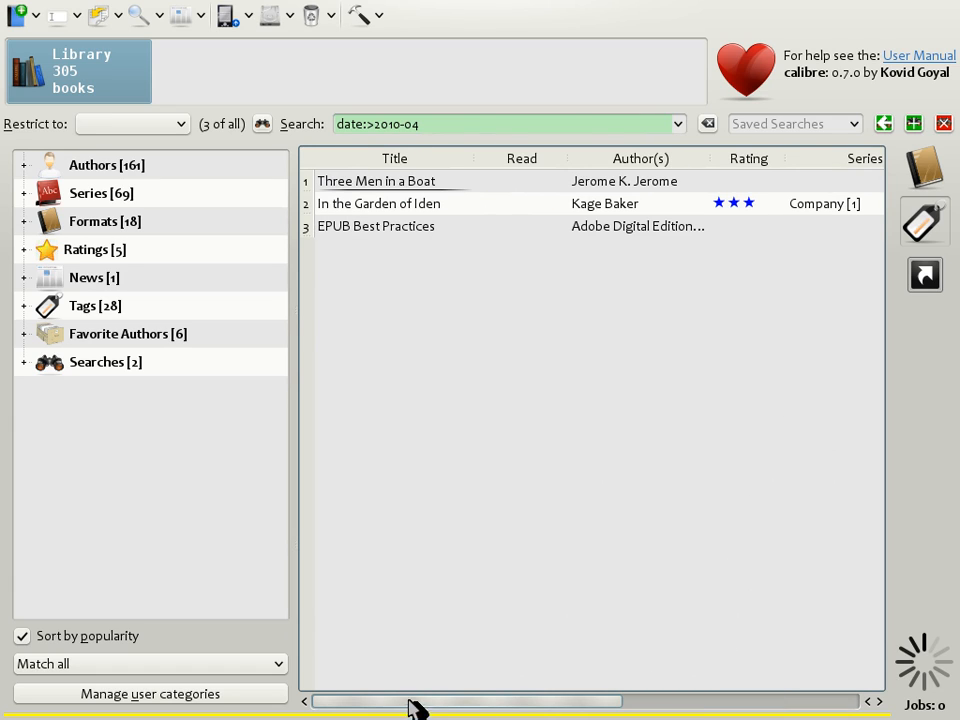
Save the current date search under the name "recent books" and collapse the Series category in the tag browser
{"action": "left_click", "coordinate": [757, 123]}
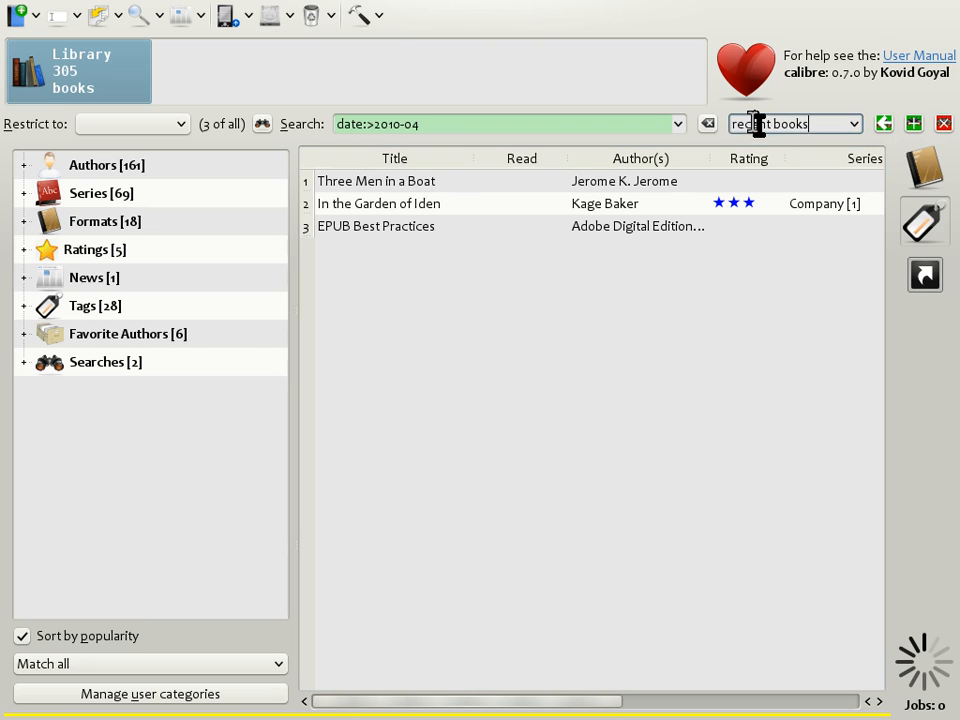
{"action": "type", "text": "recent books"}
{"action": "left_click", "coordinate": [913, 123]}
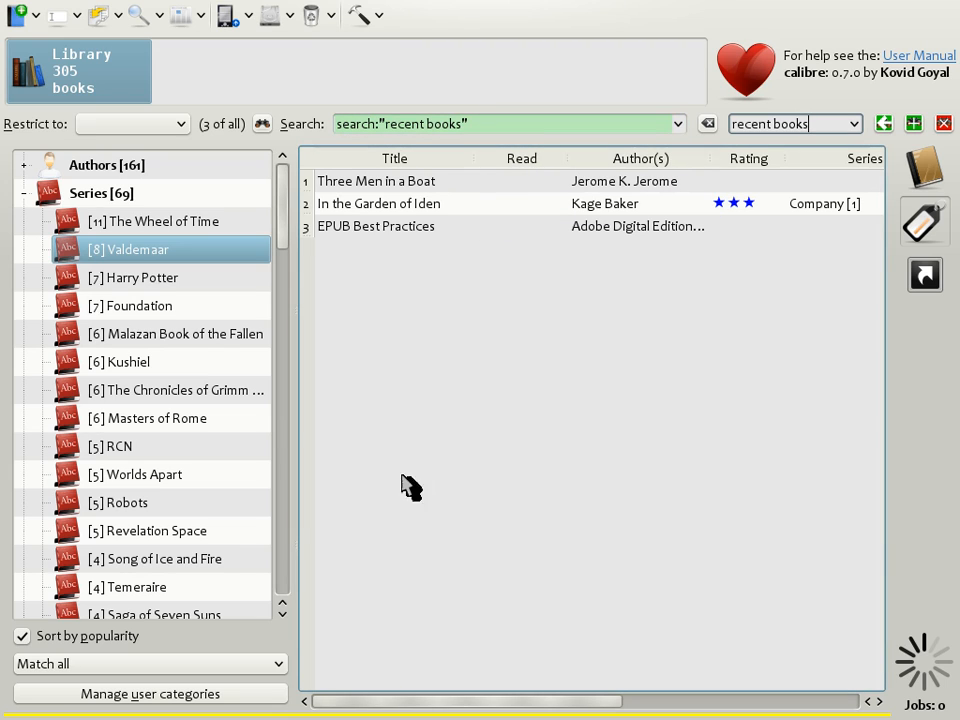
{"action": "left_click", "coordinate": [23, 193]}
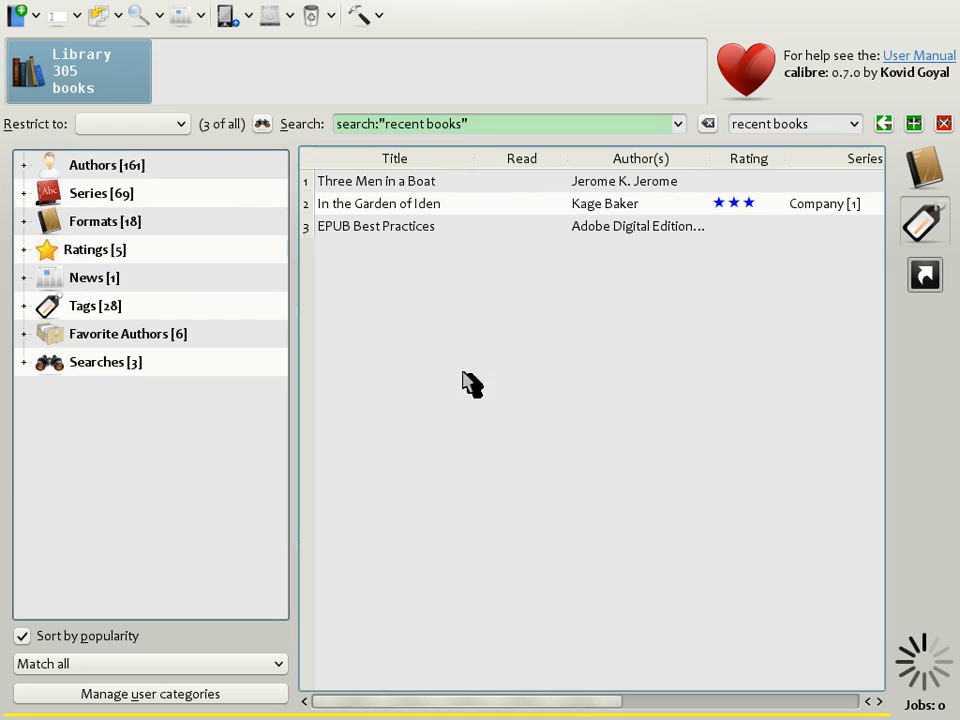
Restrict the library to the "recent books" saved search and clear the search field
{"action": "left_click", "coordinate": [183, 125]}
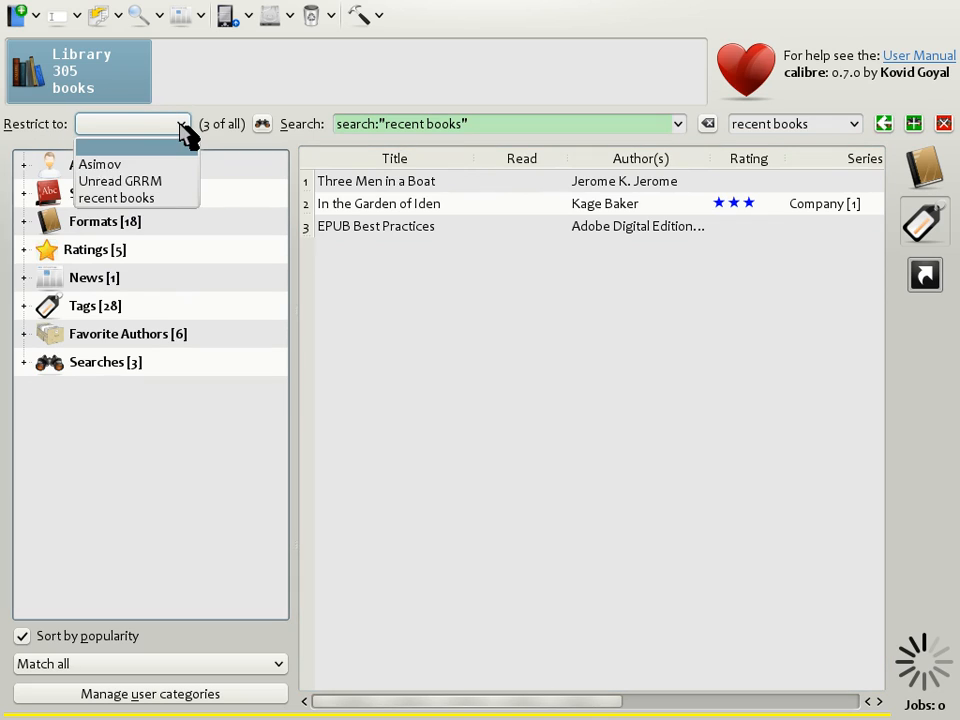
{"action": "left_click", "coordinate": [170, 198]}
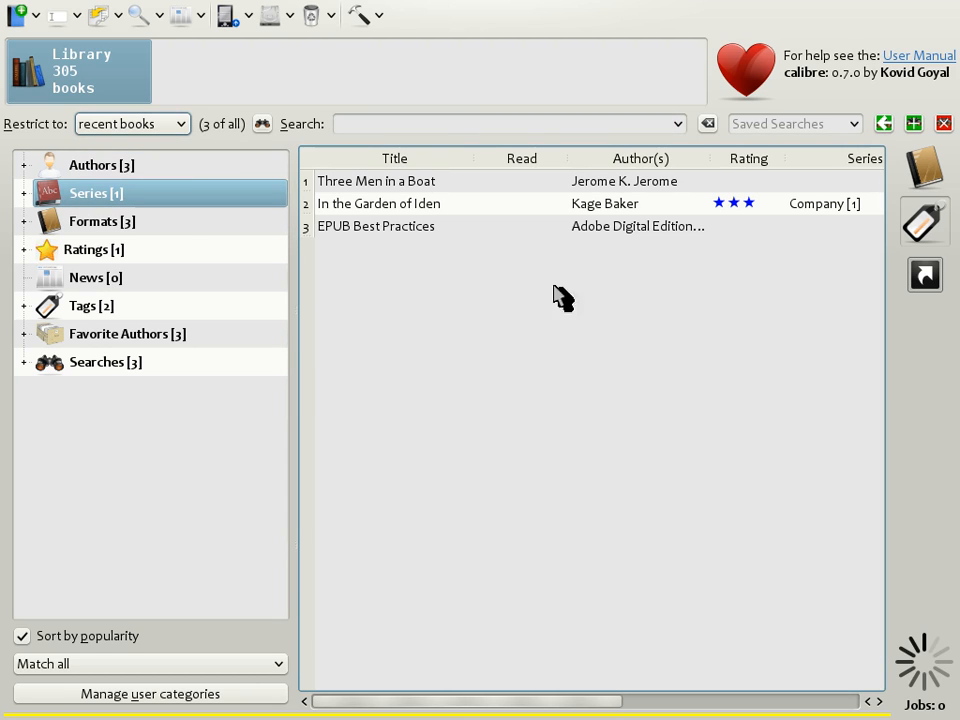
{"action": "left_click", "coordinate": [707, 123]}
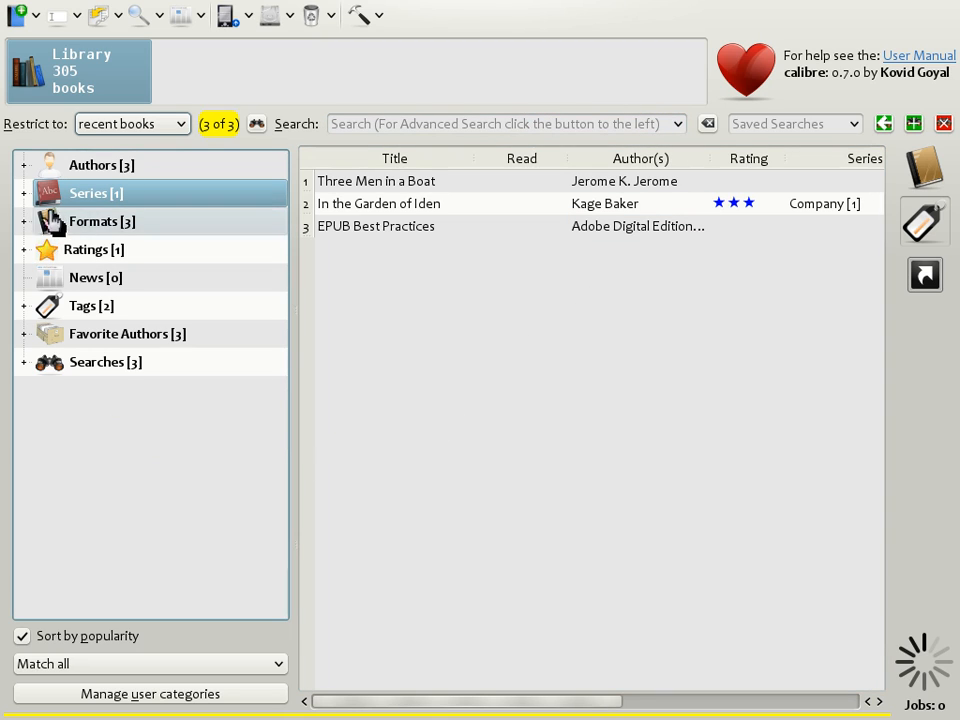
Expand the Authors and Series categories in the tag browser and filter the restricted library on the Company series
{"action": "left_click", "coordinate": [23, 165]}
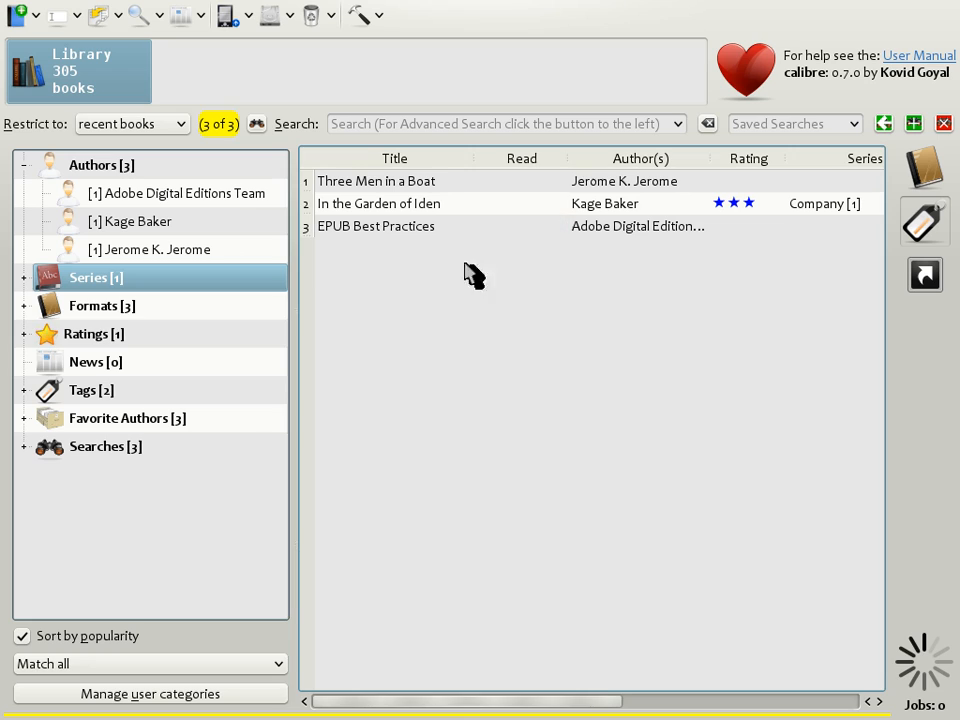
{"action": "left_click", "coordinate": [23, 277]}
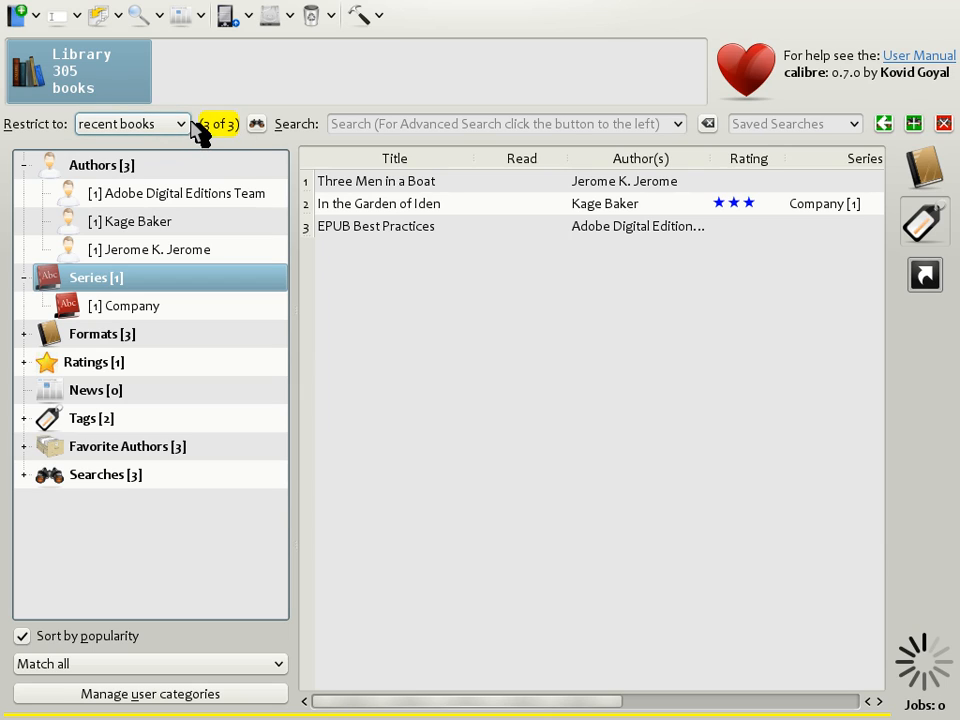
{"action": "left_click", "coordinate": [62, 308]}
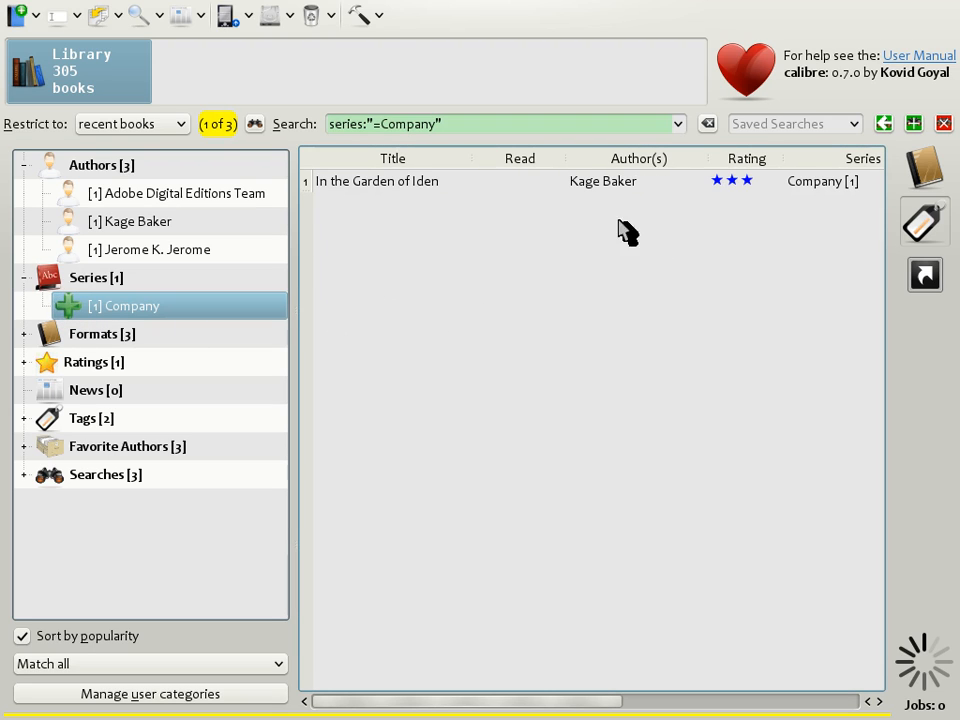